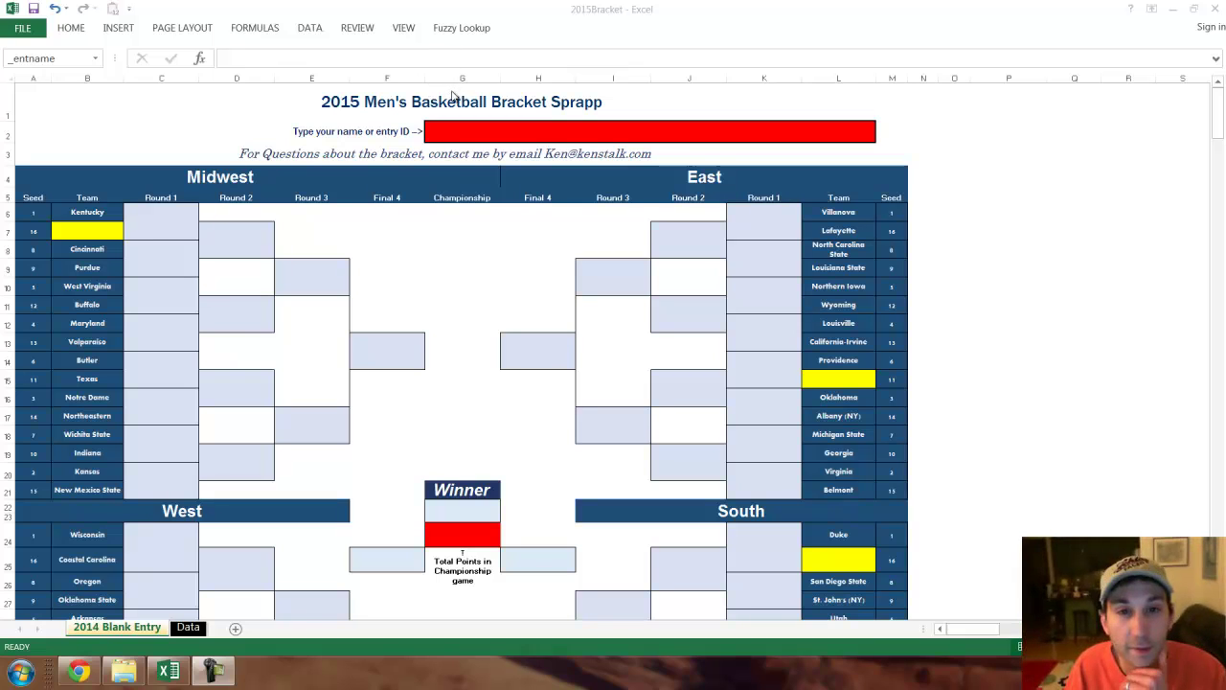
# Step: Type the entrant's name into the red entry name cell G2 and confirm it
pyautogui.click(511, 131)
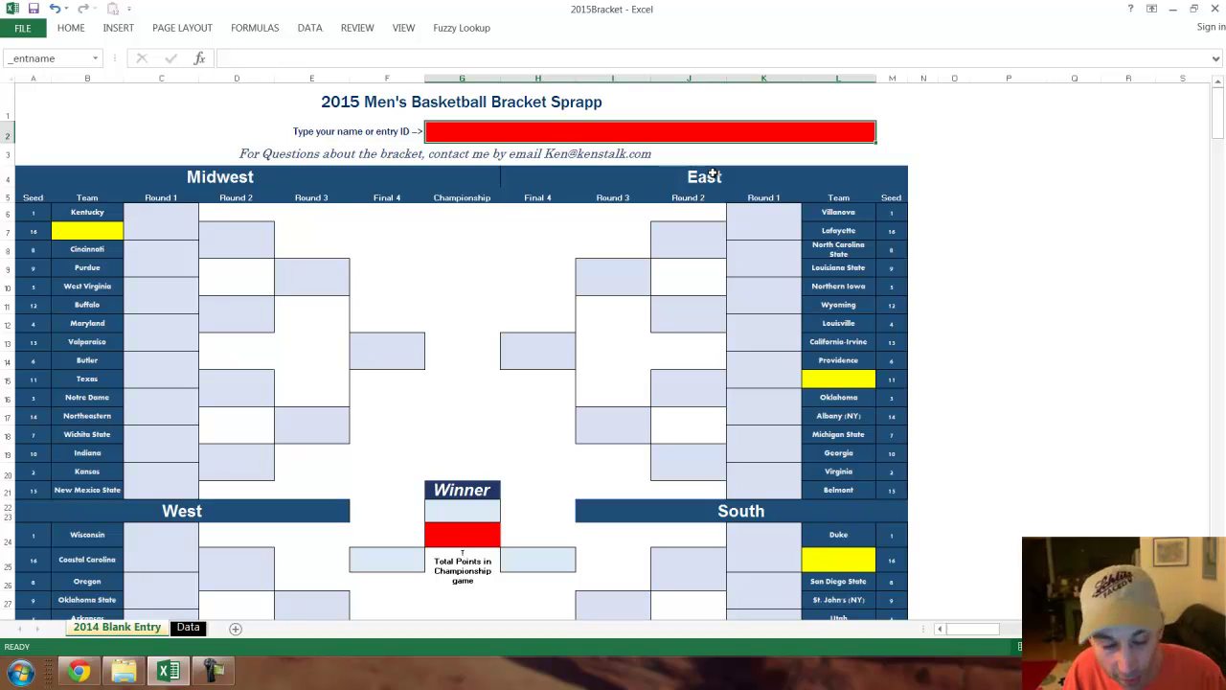
pyautogui.write('Ke')
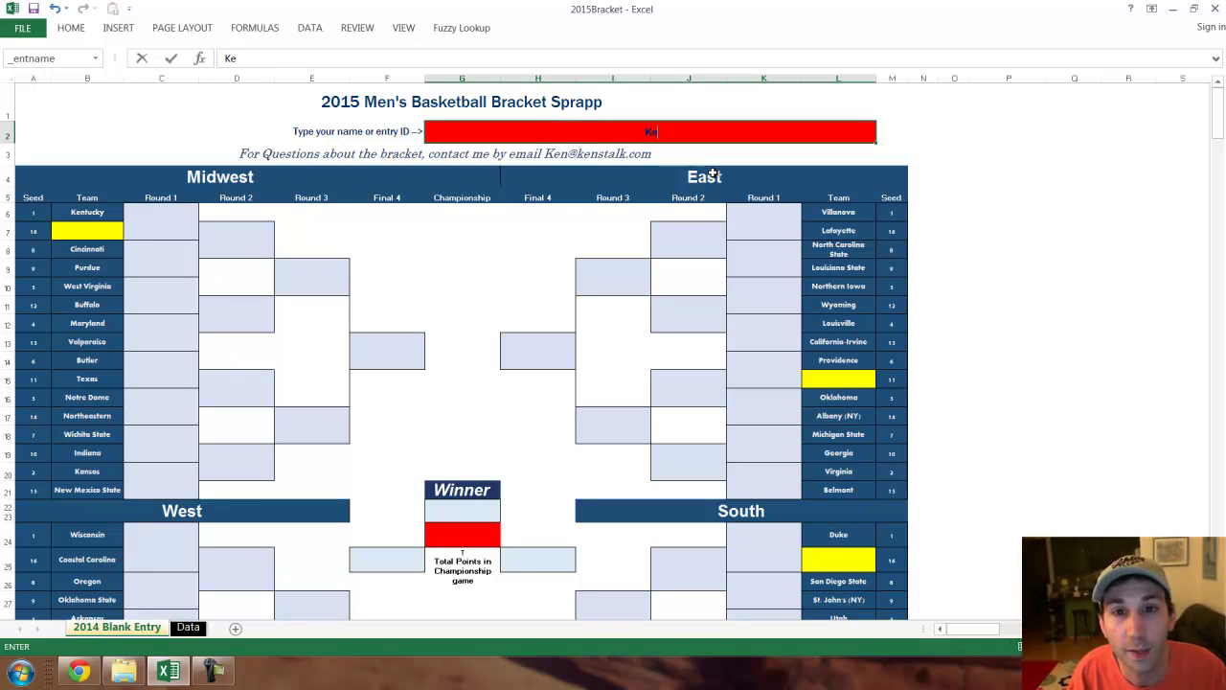
pyautogui.write('n')
pyautogui.press('Return')
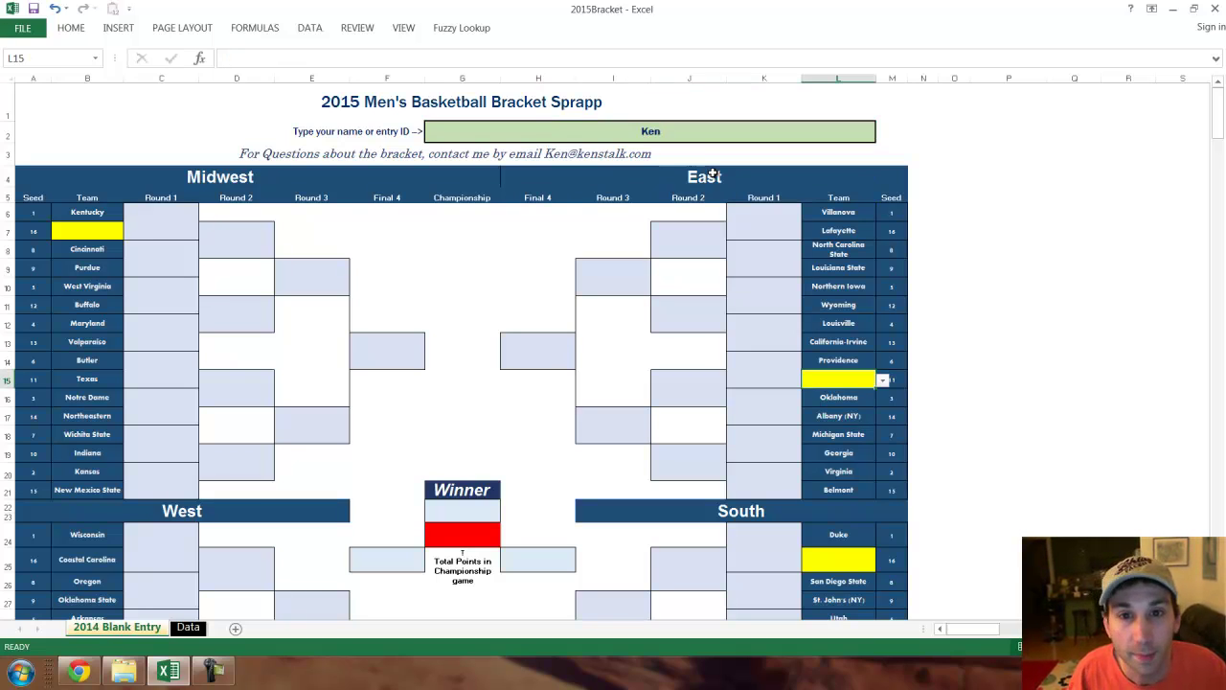
pyautogui.click(187, 253)
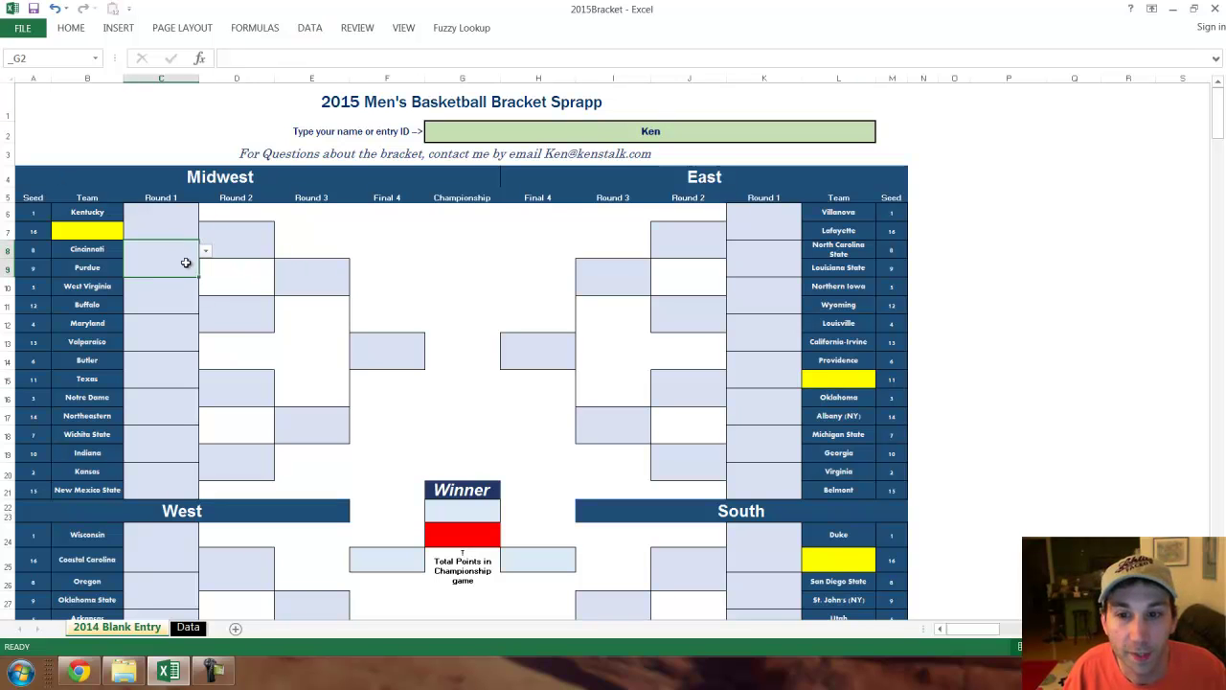
pyautogui.scroll(-4, 211, 302)
pyautogui.scroll(4, 211, 302)
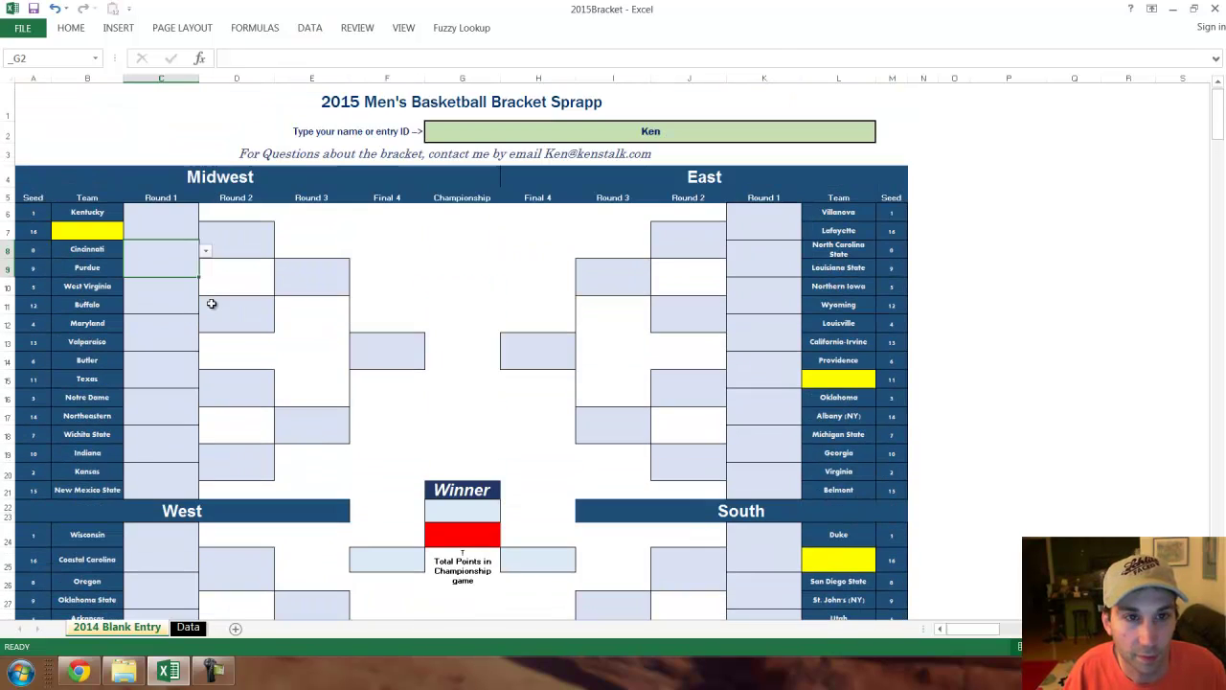
pyautogui.scroll(-1, 208, 305)
pyautogui.scroll(-4, 207, 305)
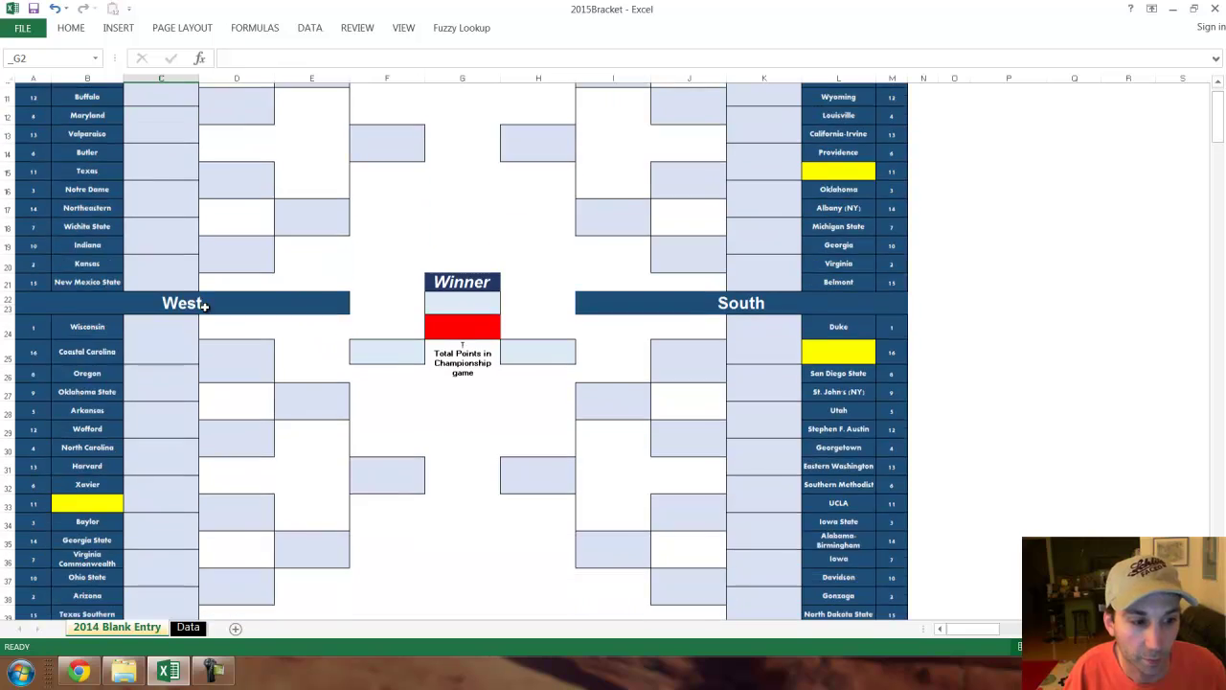
pyautogui.scroll(2, 203, 307)
pyautogui.scroll(2, 203, 306)
pyautogui.click(142, 235)
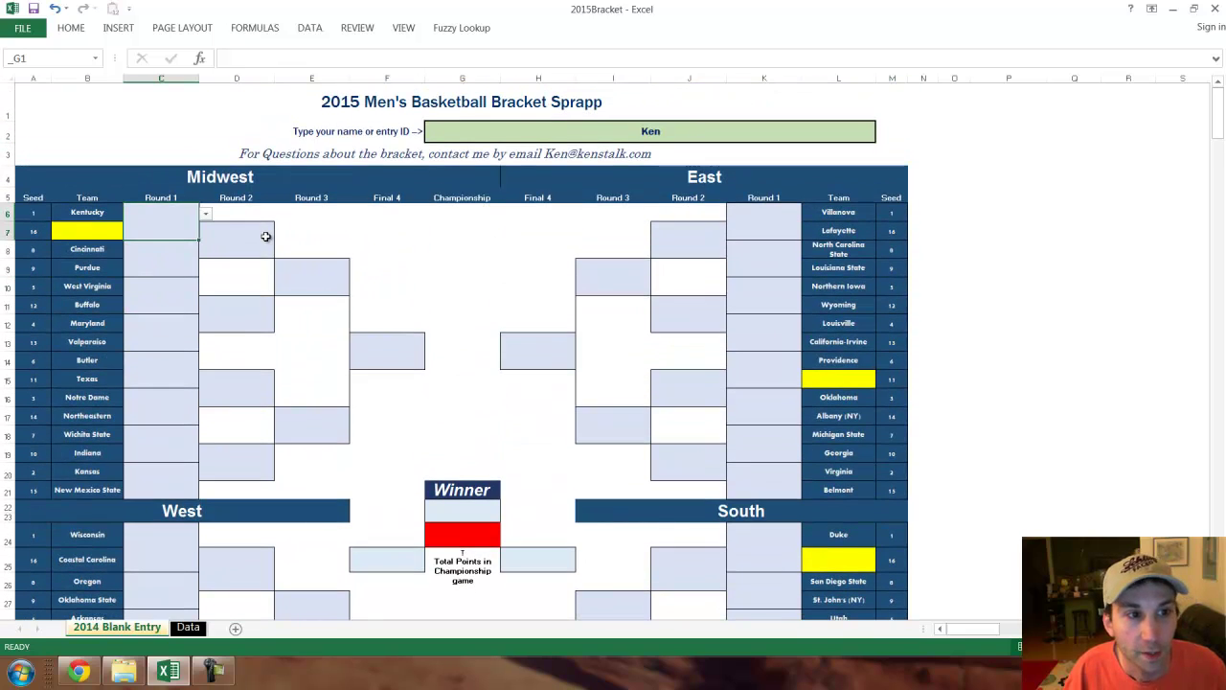
pyautogui.press('Tab')
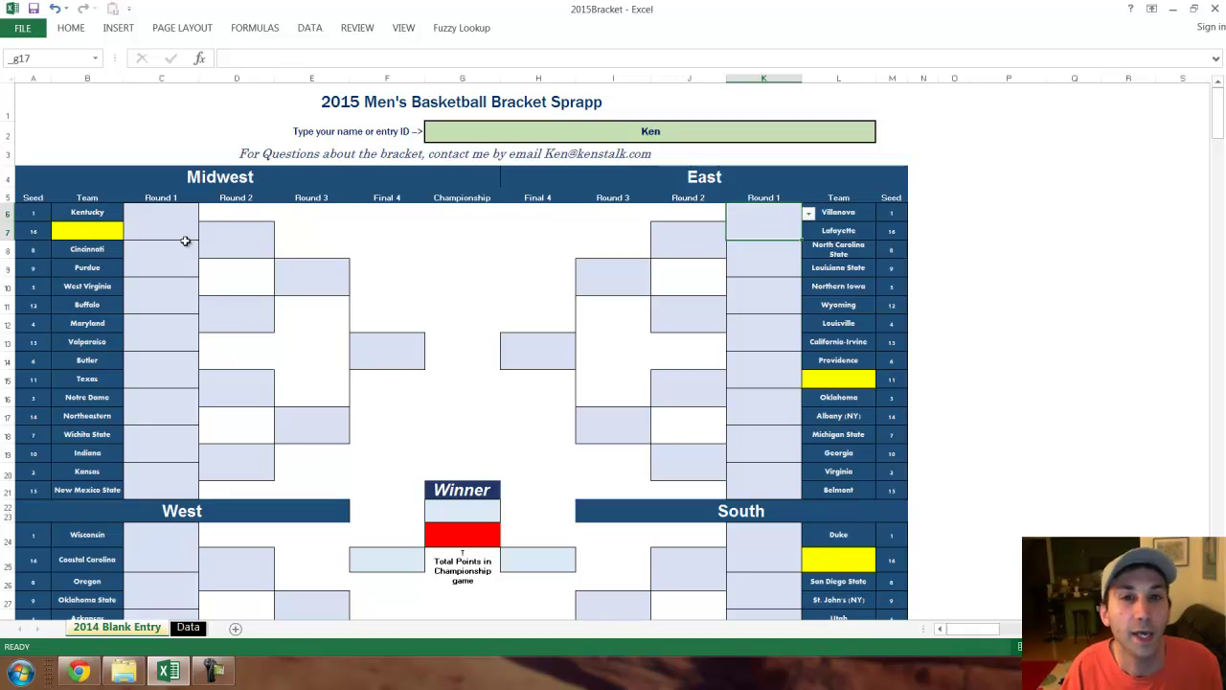
# Step: Fill yellow slot B7 with Hampton as the Midwest 16 seed
pyautogui.click(88, 231)
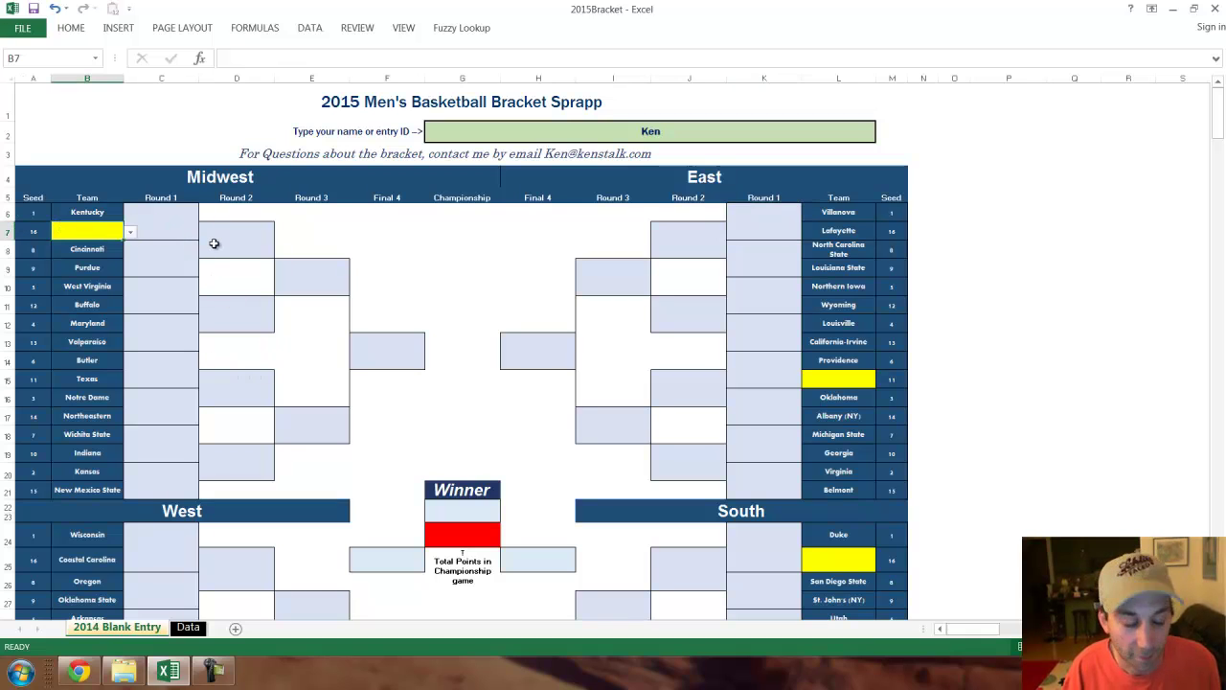
pyautogui.hotkey('alt', 'Down')
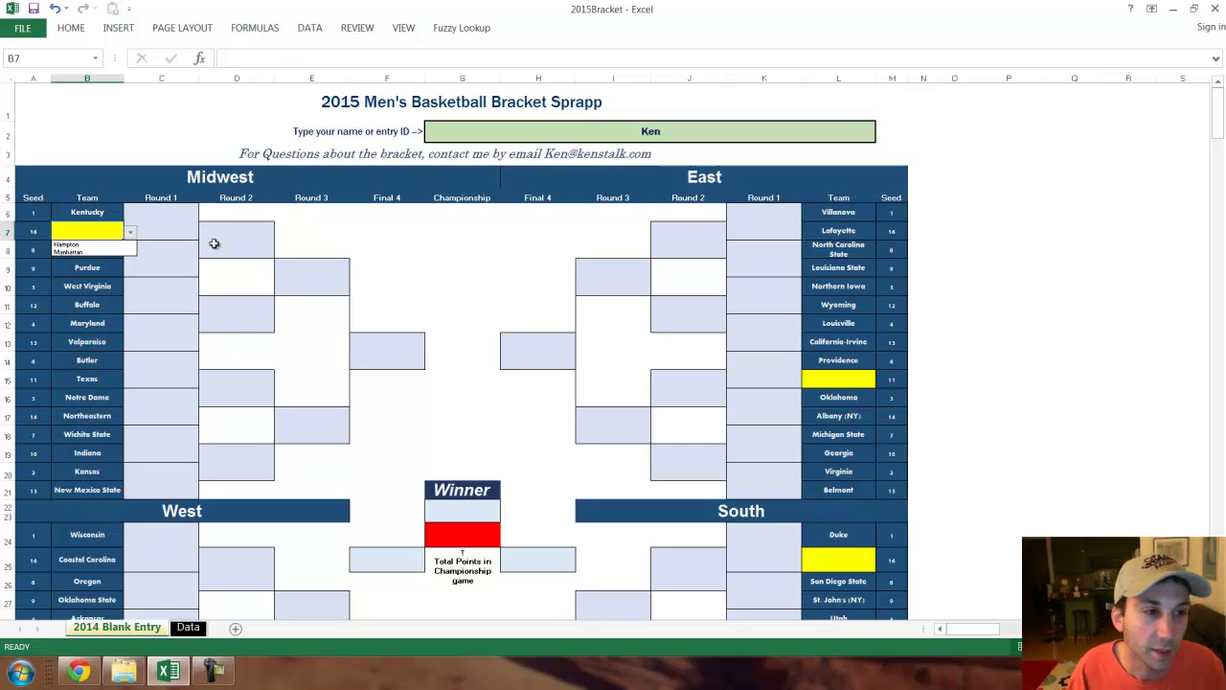
pyautogui.press('Down')
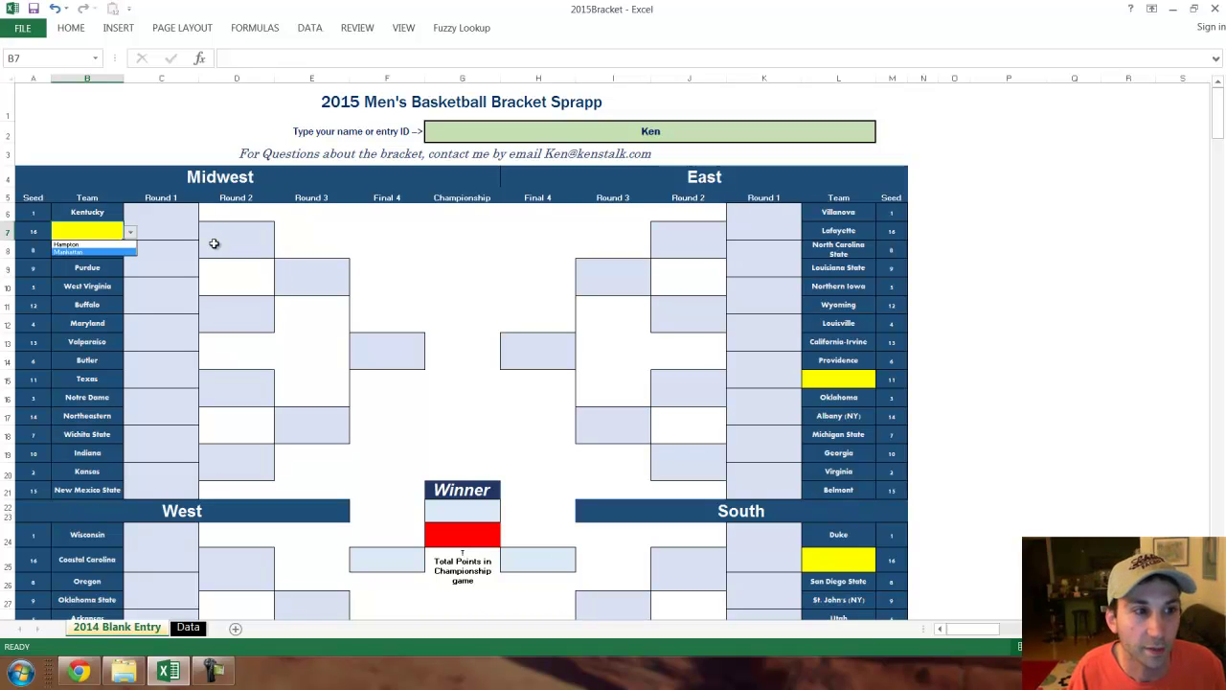
pyautogui.press('Return')
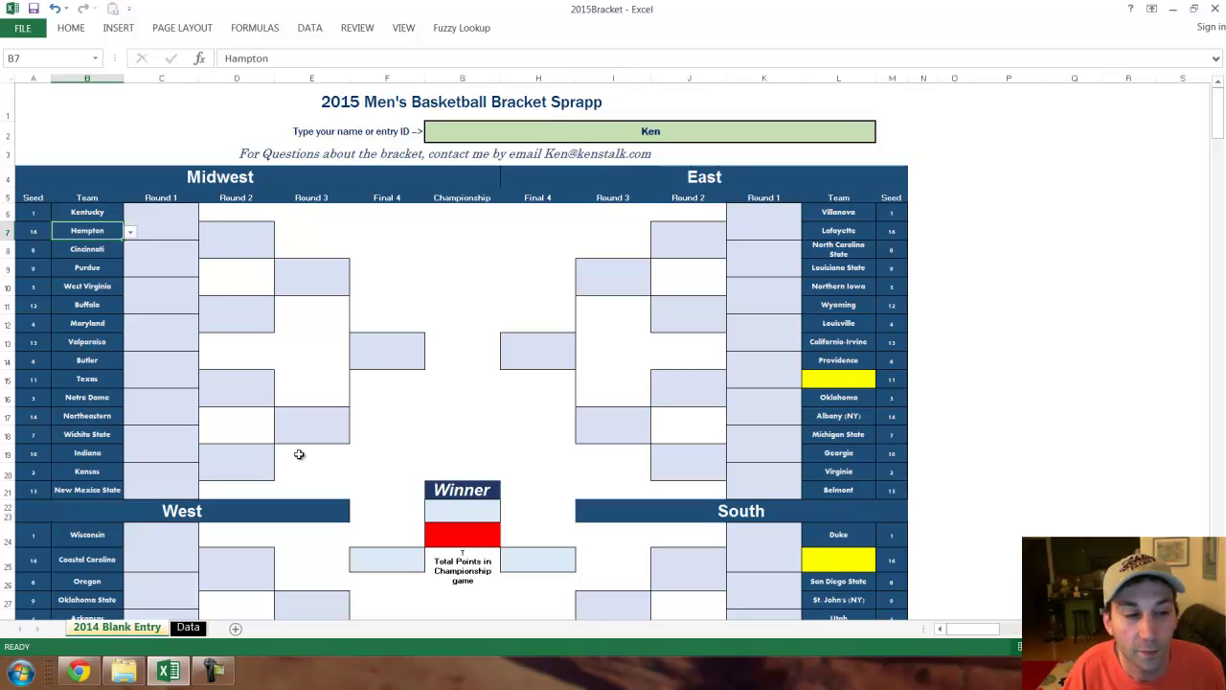
pyautogui.scroll(-7, 274, 498)
pyautogui.scroll(3, 141, 354)
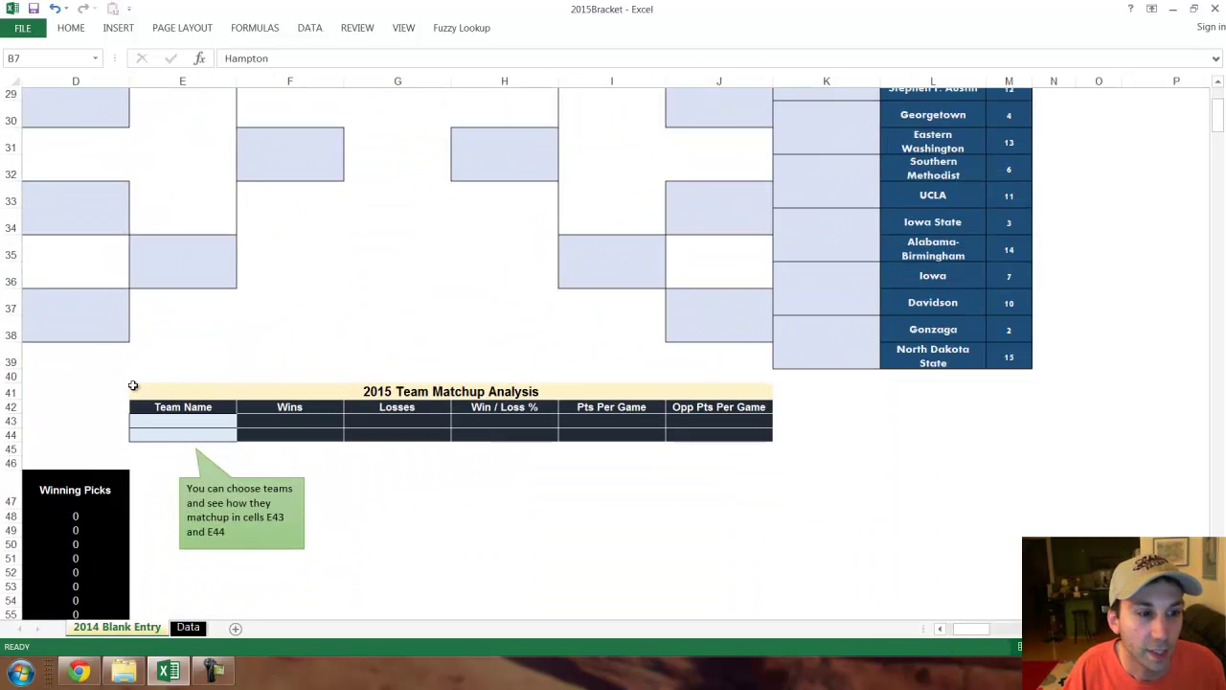
pyautogui.scroll(-1, 815, 616)
pyautogui.moveTo(977, 630); pyautogui.dragTo(962, 631)
pyautogui.scroll(2, 181, 290)
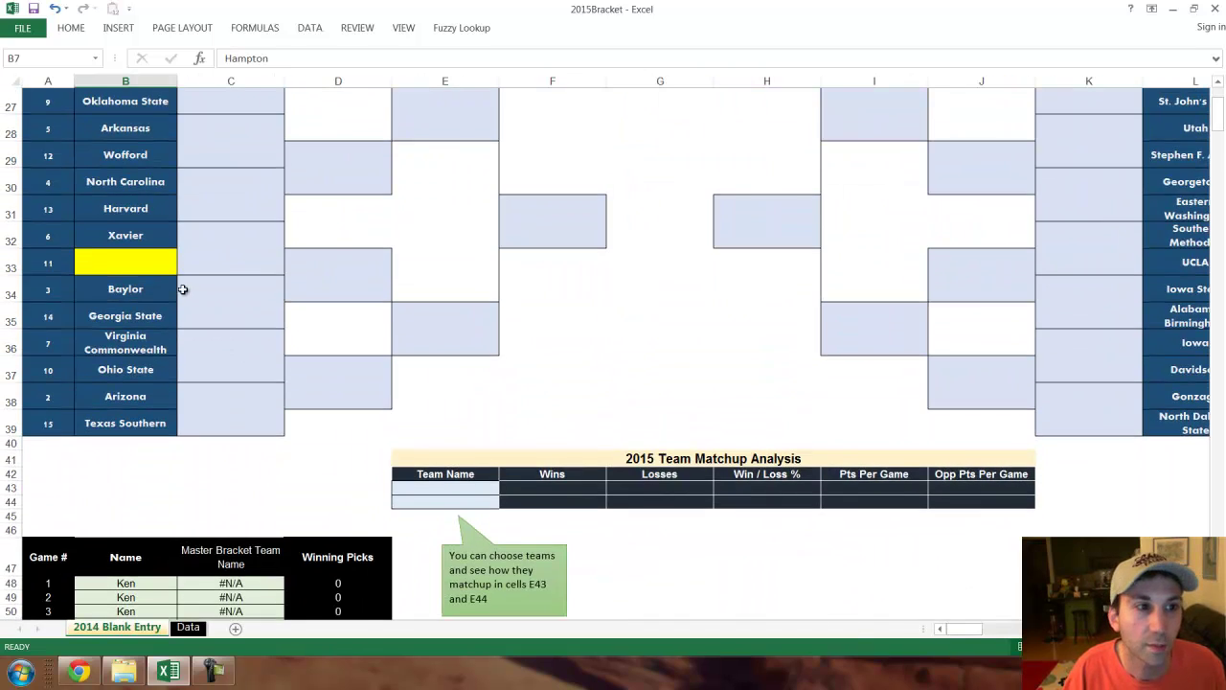
# Step: Fill yellow slot B33 with Brigham Young as the West 11 seed
pyautogui.click(171, 265)
pyautogui.scroll(3, 309, 306)
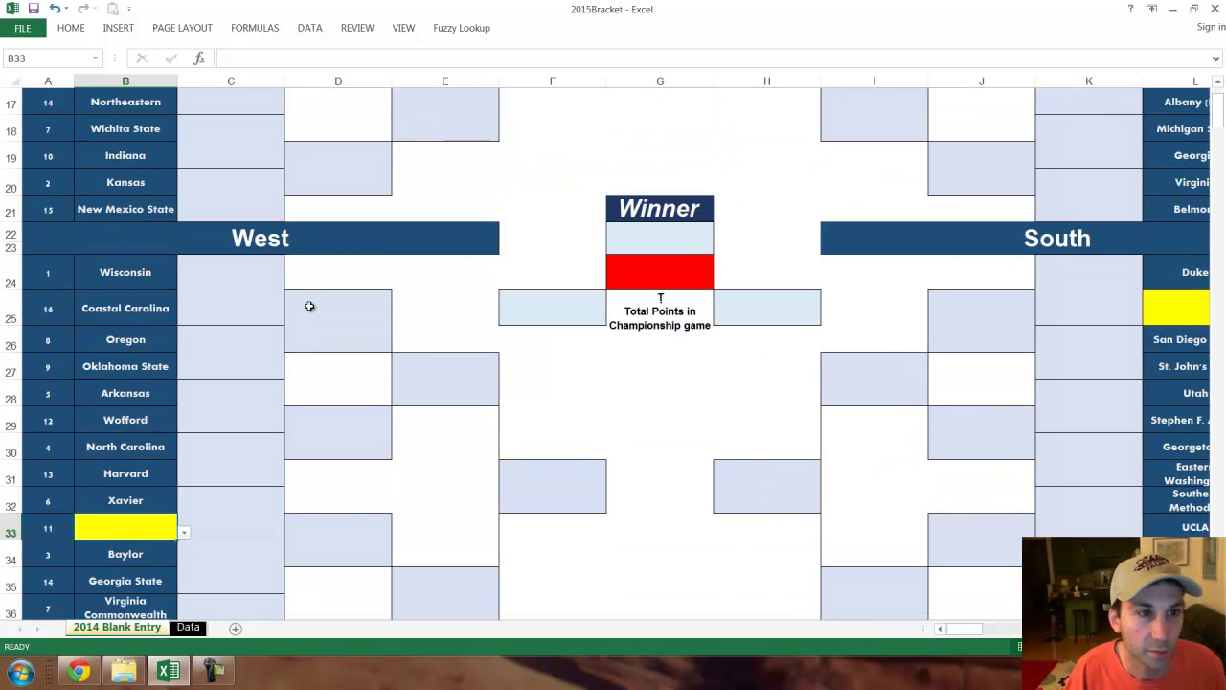
pyautogui.hotkey('alt', 'Down')
pyautogui.press('Down')
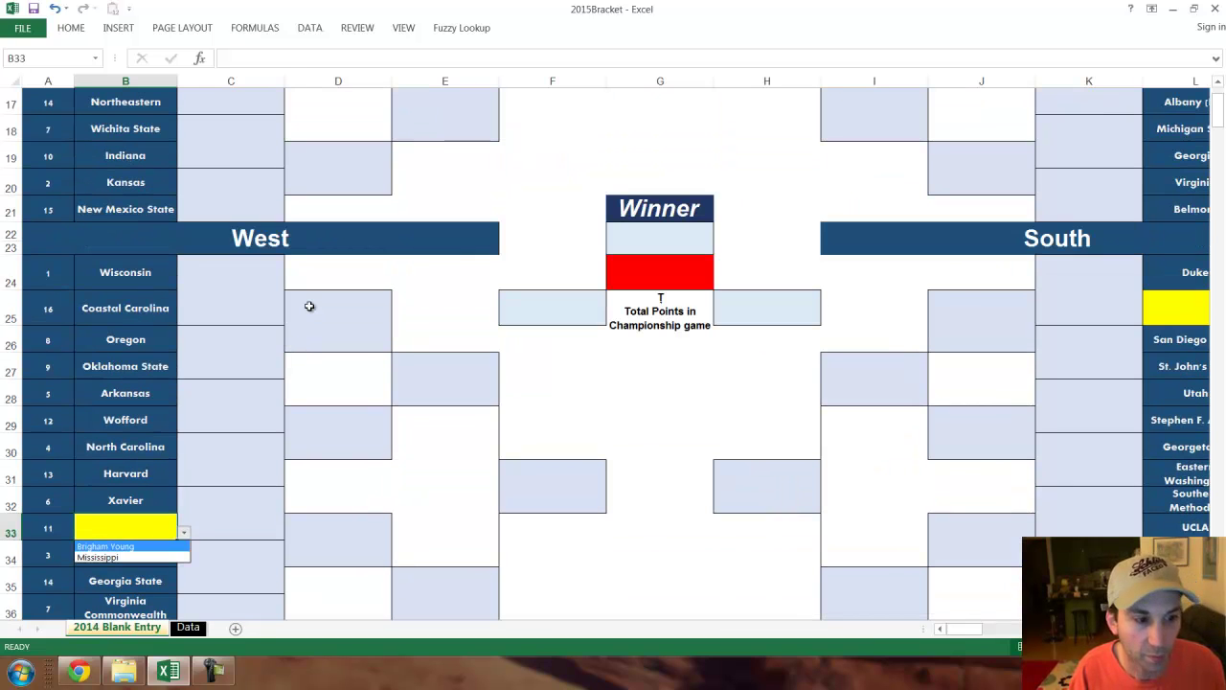
pyautogui.press('Return')
pyautogui.press('Right')
pyautogui.press('Right')
pyautogui.press('Right')
pyautogui.press('Right')
pyautogui.press('Right')
pyautogui.press('Right')
pyautogui.press('Right')
pyautogui.press('Right')
pyautogui.press('Right')
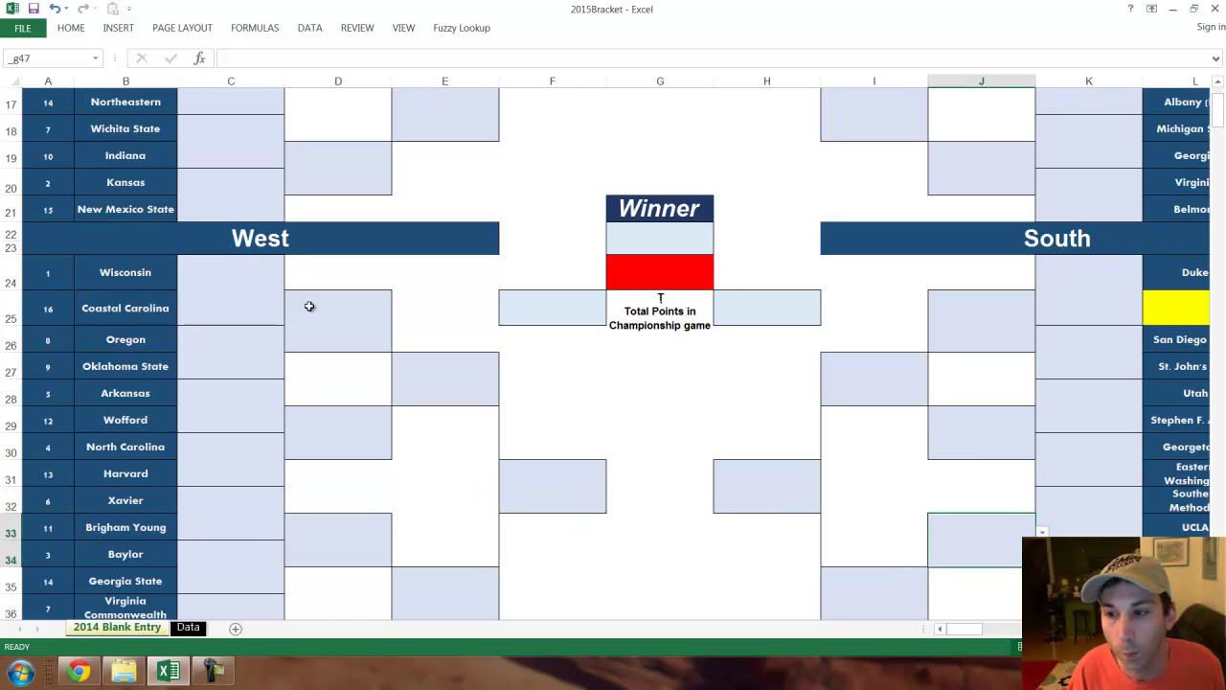
pyautogui.moveTo(962, 629); pyautogui.dragTo(979, 628)
# Step: Fill yellow slot L25 with Robert Morris as the South 16 seed
pyautogui.click(589, 308)
pyautogui.hotkey('alt', 'Down')
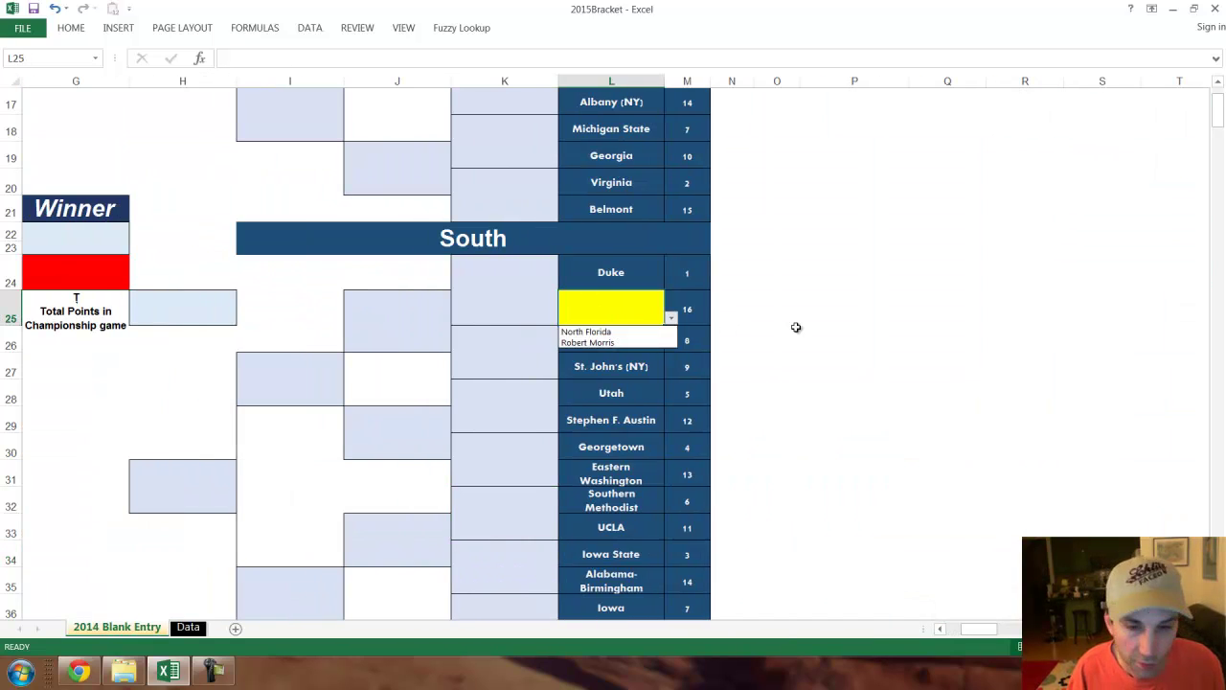
pyautogui.press('Down')
pyautogui.press('Down')
pyautogui.press('Return')
pyautogui.scroll(3, 796, 328)
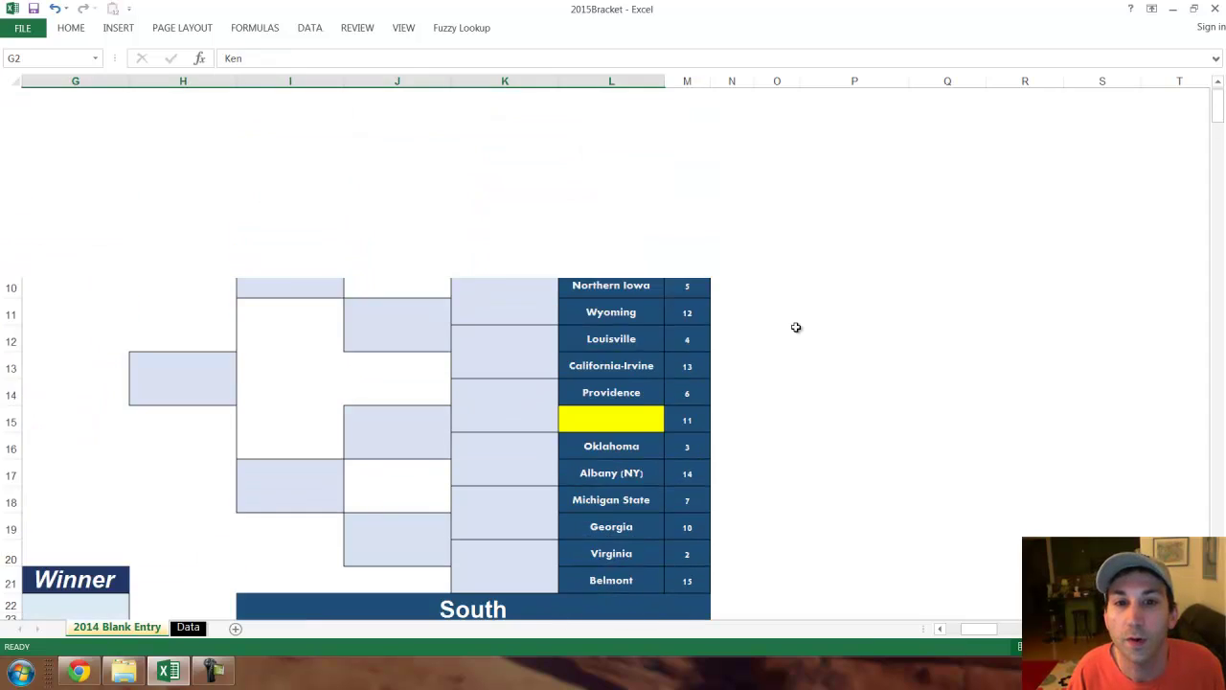
pyautogui.scroll(-4, 796, 327)
pyautogui.hotkey('ctrl', 'End')
pyautogui.scroll(-18, 796, 328)
pyautogui.scroll(12, 796, 328)
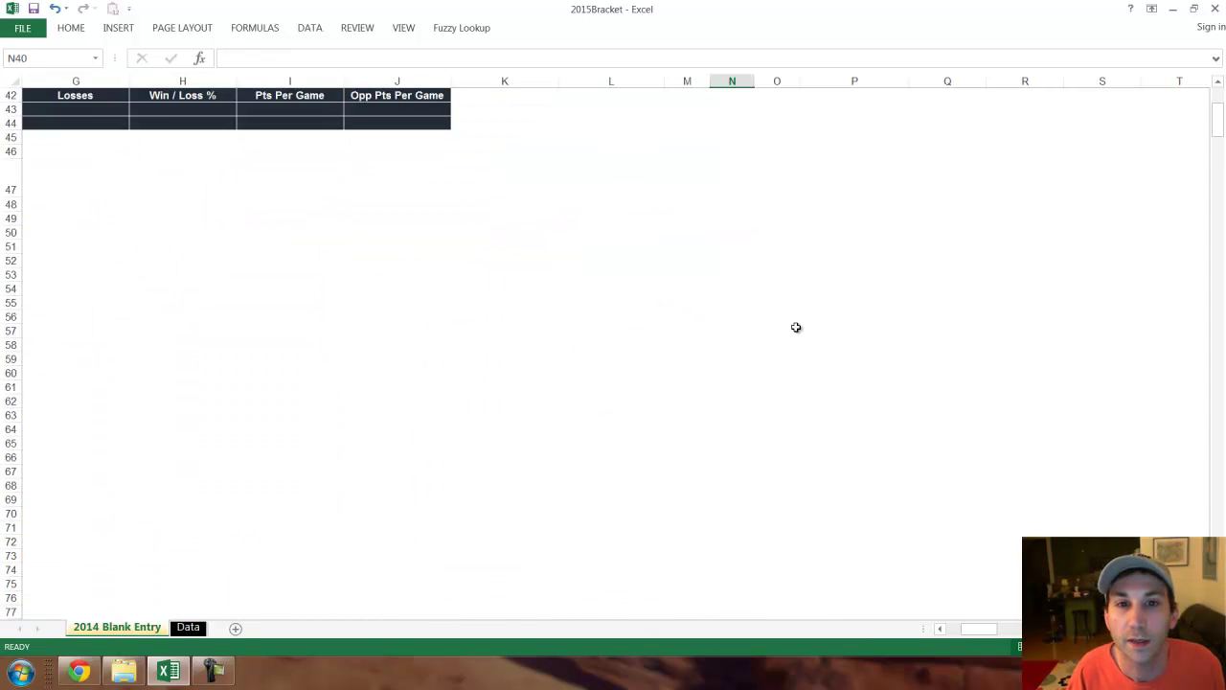
pyautogui.press('Left')
pyautogui.press('Left')
pyautogui.scroll(13, 796, 328)
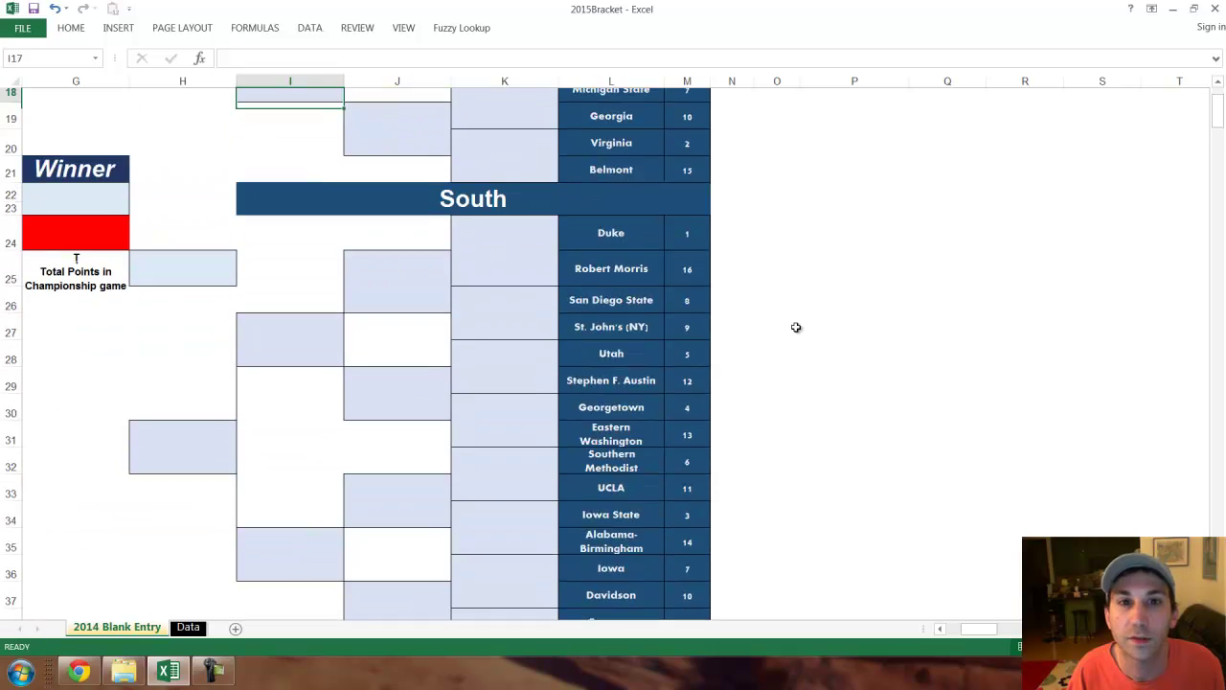
# Step: Fill yellow slot L15 with Boise State as the East 11 seed
pyautogui.hotkey('ctrl', 'Home')
pyautogui.hscroll(-4, 796, 328)
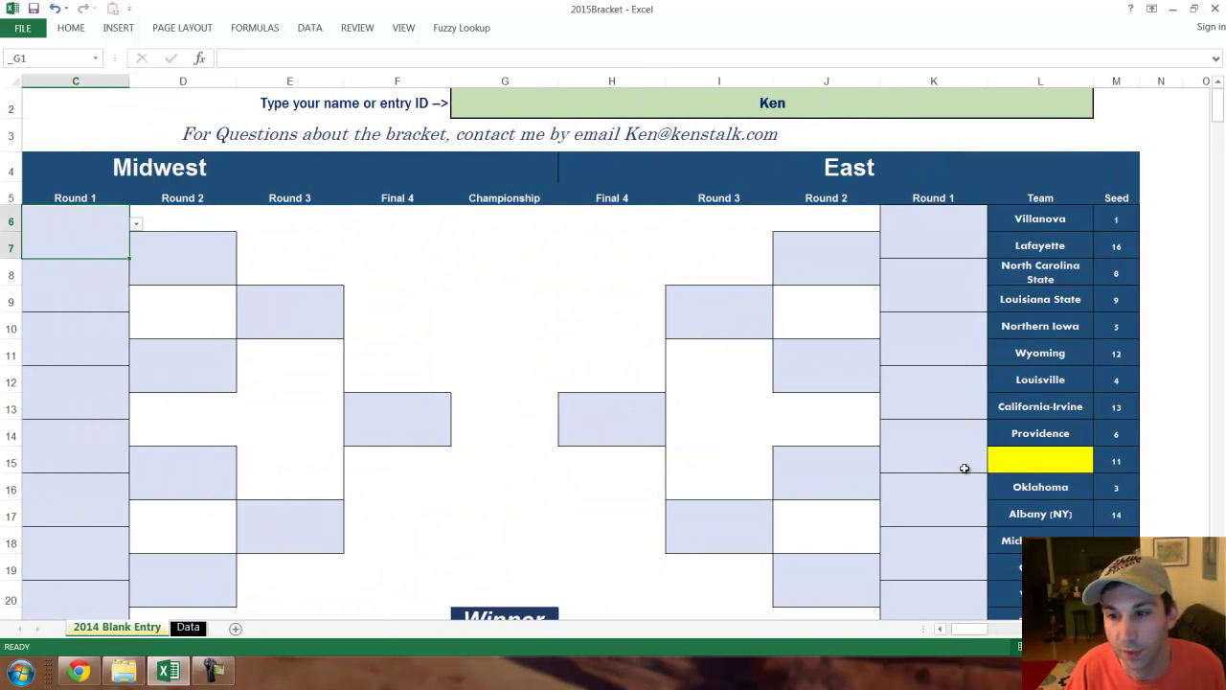
pyautogui.click(1015, 465)
pyautogui.hotkey('alt', 'Down')
pyautogui.press('Down')
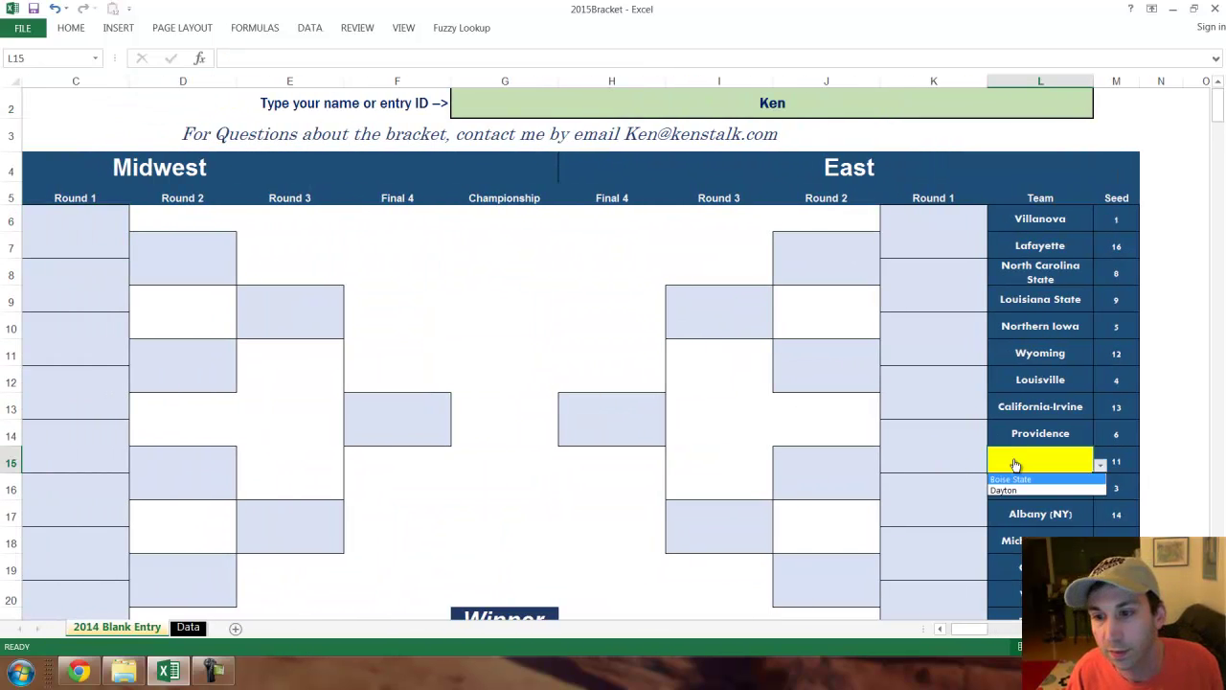
pyautogui.press('Return')
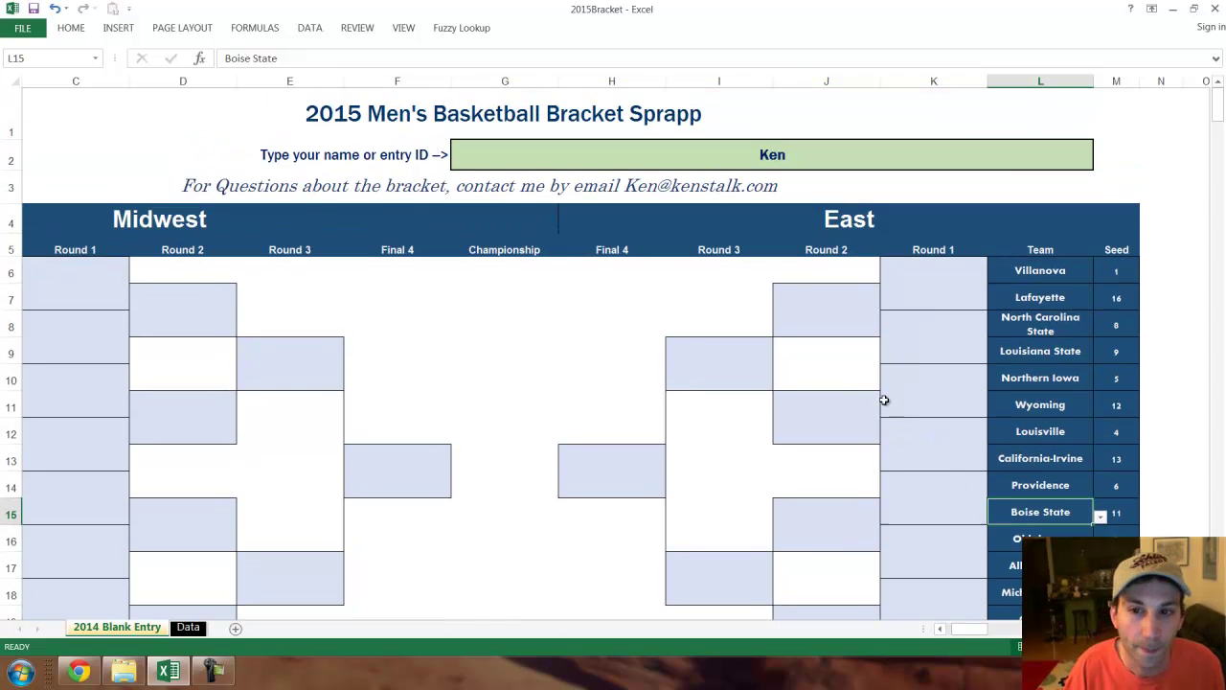
# Step: Pick Cincinnati over Purdue as the Midwest Round 1 winner in C8
pyautogui.scroll(1, 881, 400)
pyautogui.press('Tab')
pyautogui.hotkey('alt', 'Down')
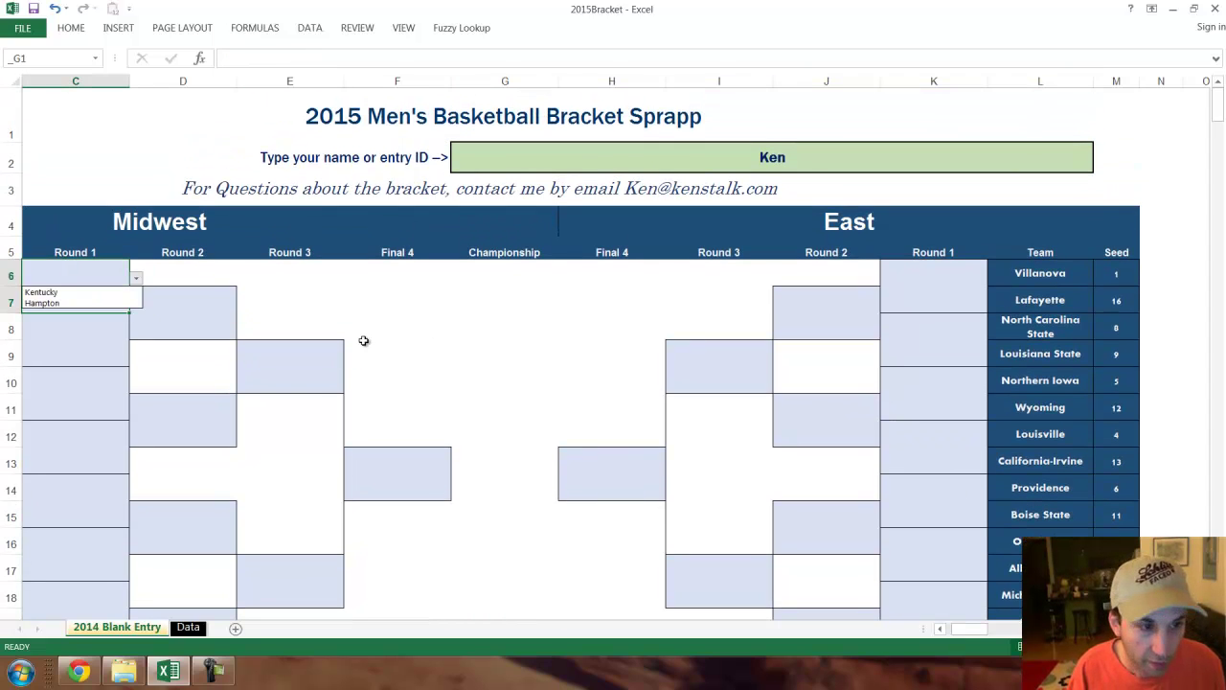
pyautogui.press('Escape')
pyautogui.press('Down')
pyautogui.hotkey('alt', 'Down')
pyautogui.press('Down')
pyautogui.press('Return')
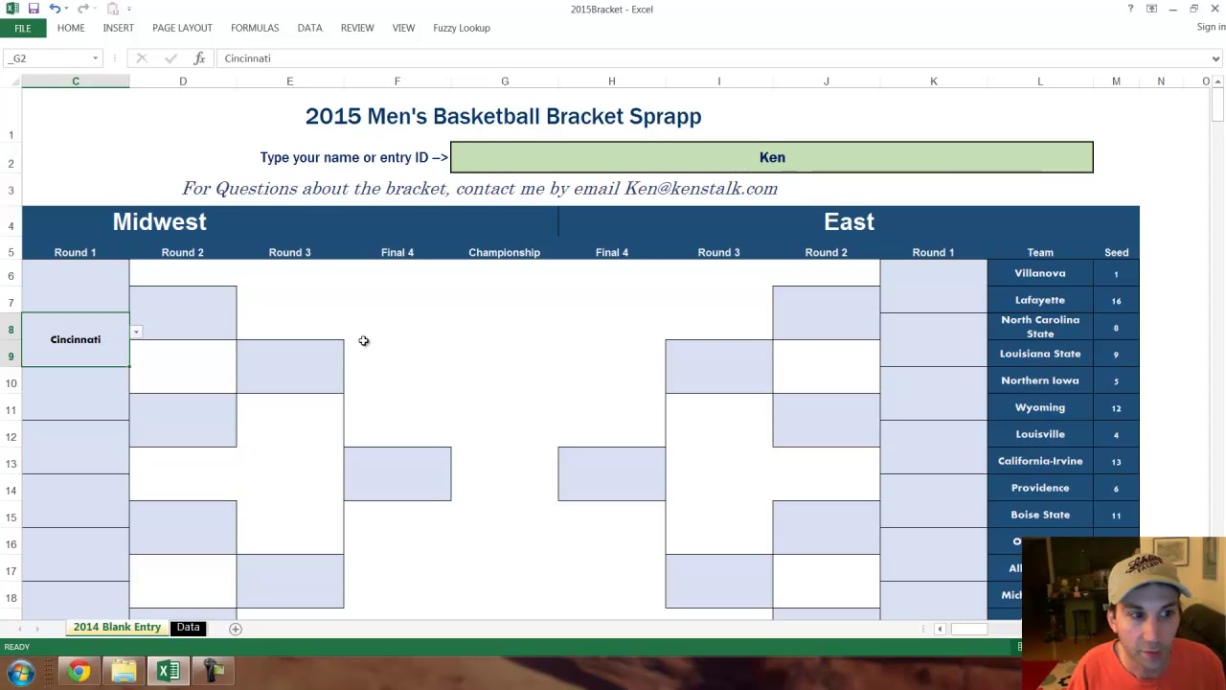
# Step: Pick Kentucky as the top Midwest Round 1 winner in C6
pyautogui.press('Up')
pyautogui.hotkey('alt', 'Down')
pyautogui.press('Down')
pyautogui.press('Return')
pyautogui.press('Tab')
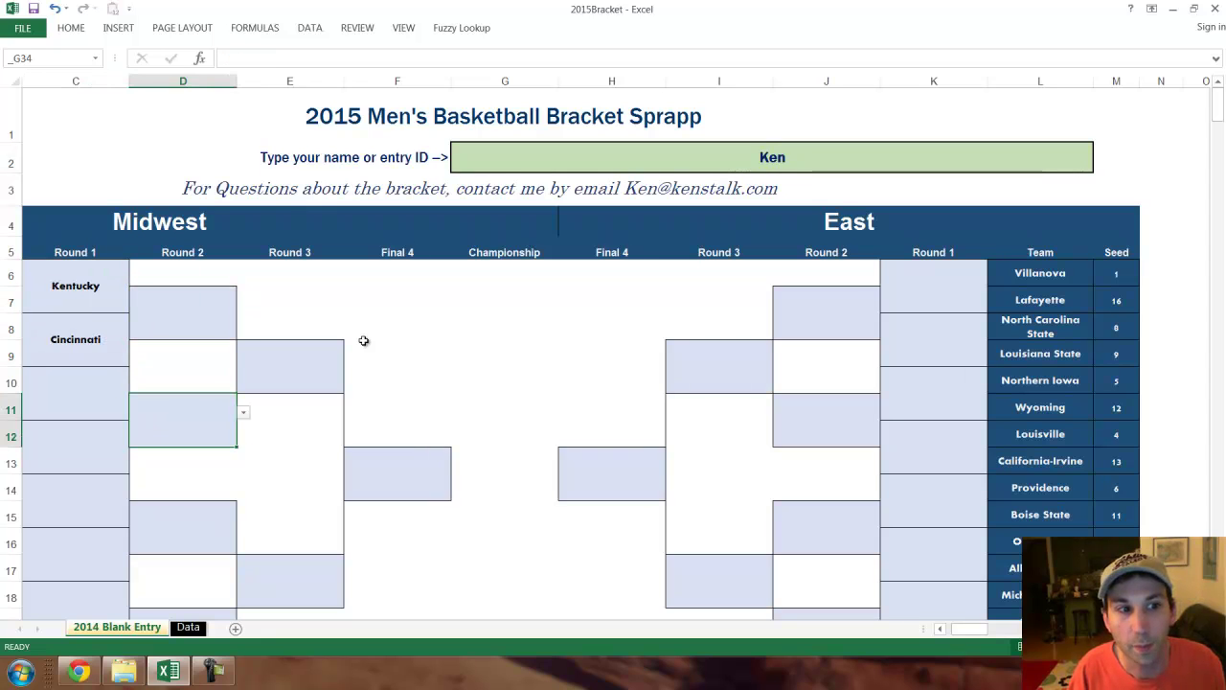
pyautogui.keyDown('ctrl'); pyautogui.scroll(-1, 403, 383); pyautogui.keyUp('ctrl')
pyautogui.scroll(-10, 575, 479)
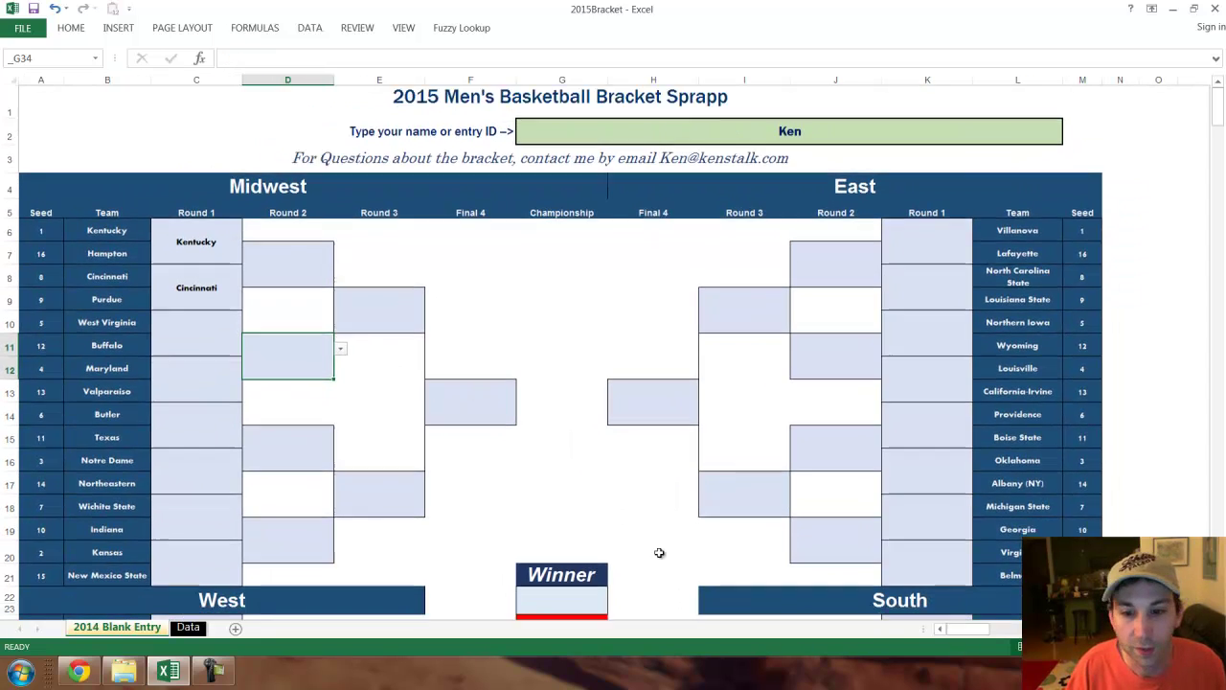
pyautogui.scroll(-3, 454, 551)
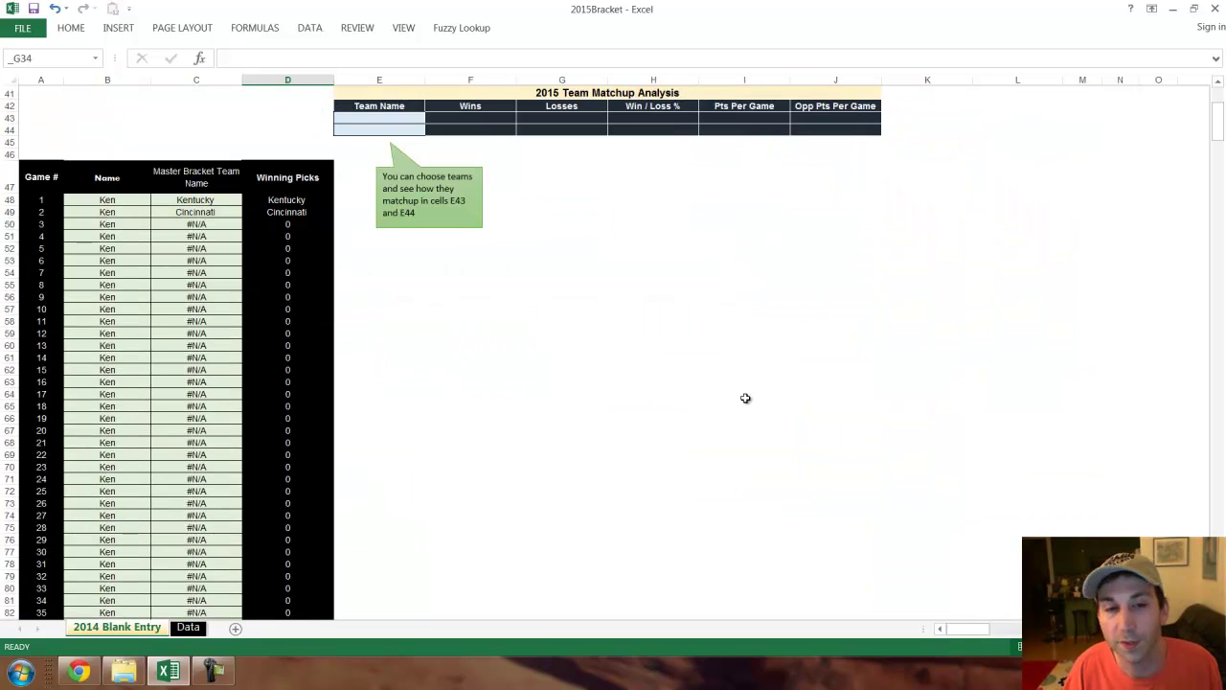
pyautogui.scroll(7, 742, 393)
pyautogui.scroll(3, 742, 387)
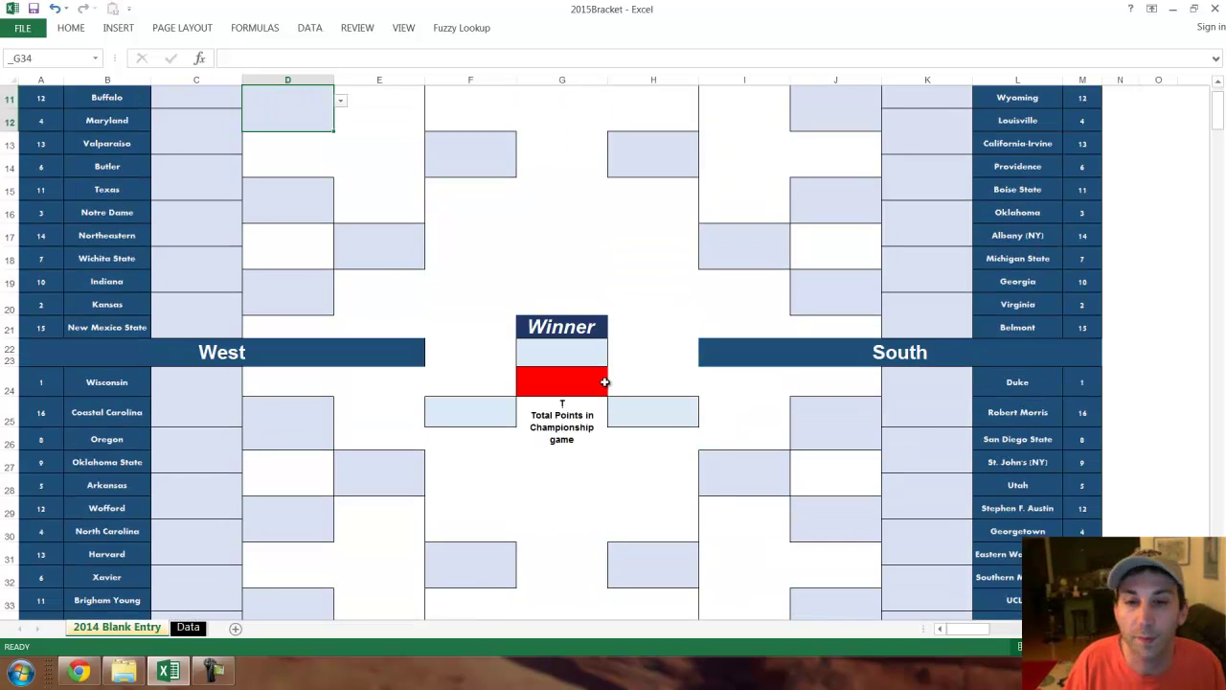
pyautogui.scroll(4, 604, 383)
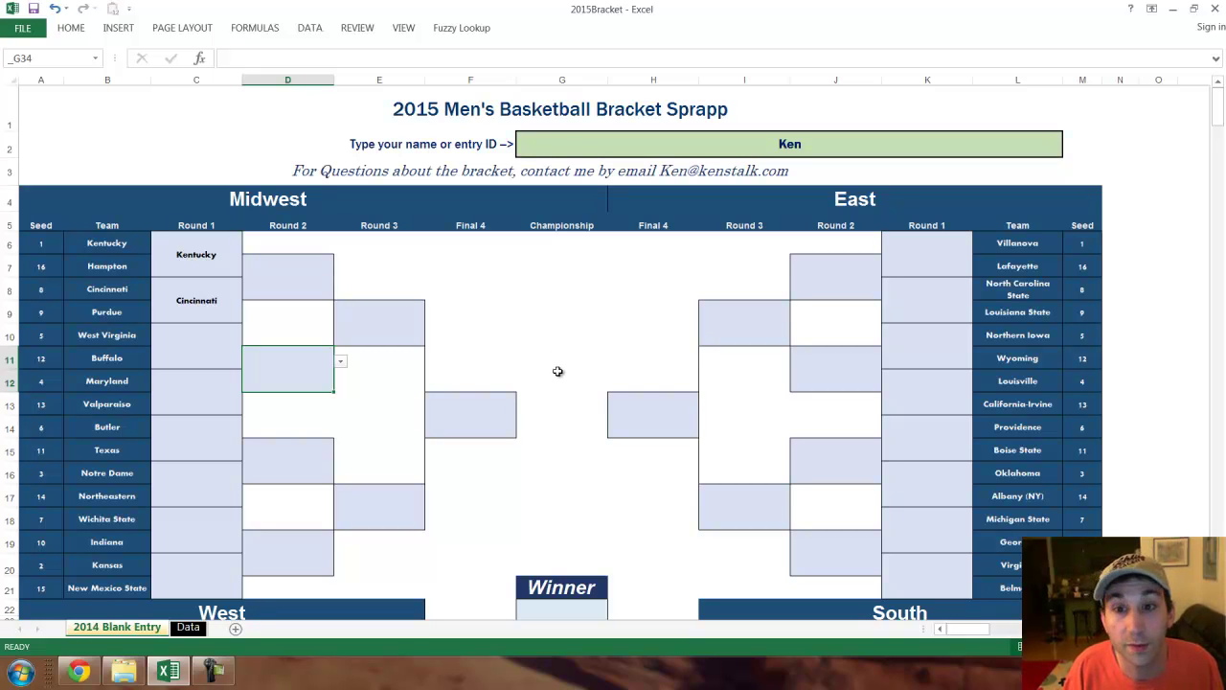
# Step: Enter 99 as the championship total points in cell G24
pyautogui.scroll(-3, 554, 336)
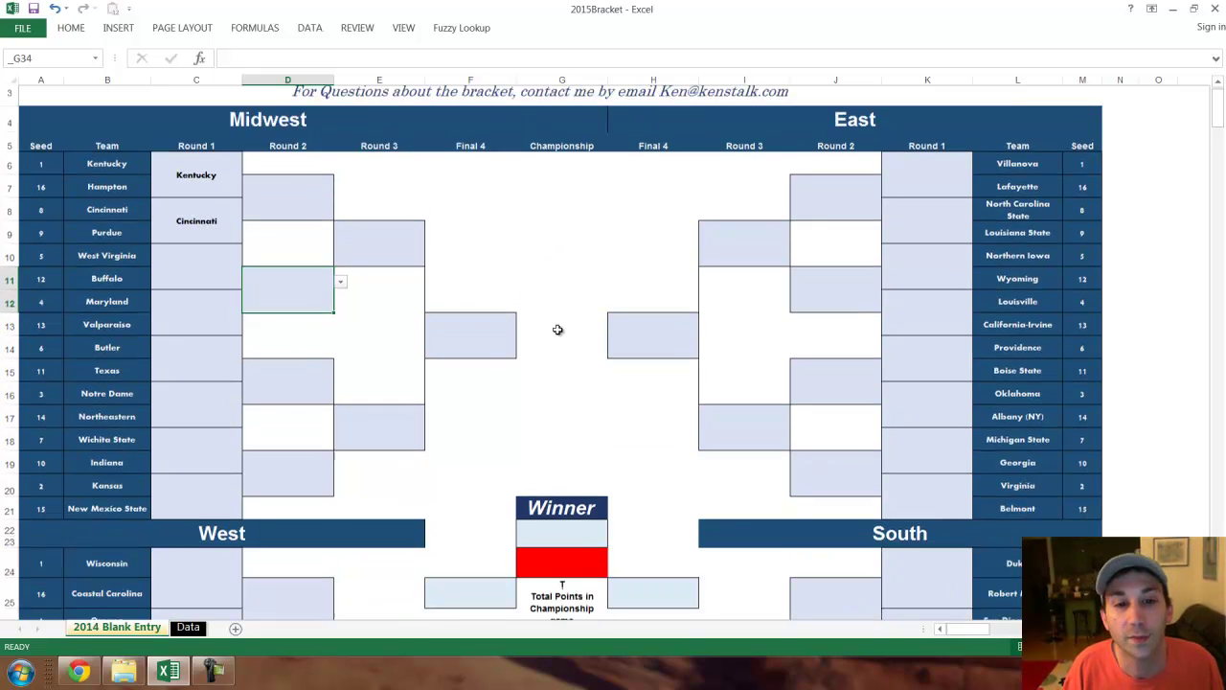
pyautogui.scroll(-1, 556, 330)
pyautogui.scroll(-2, 552, 327)
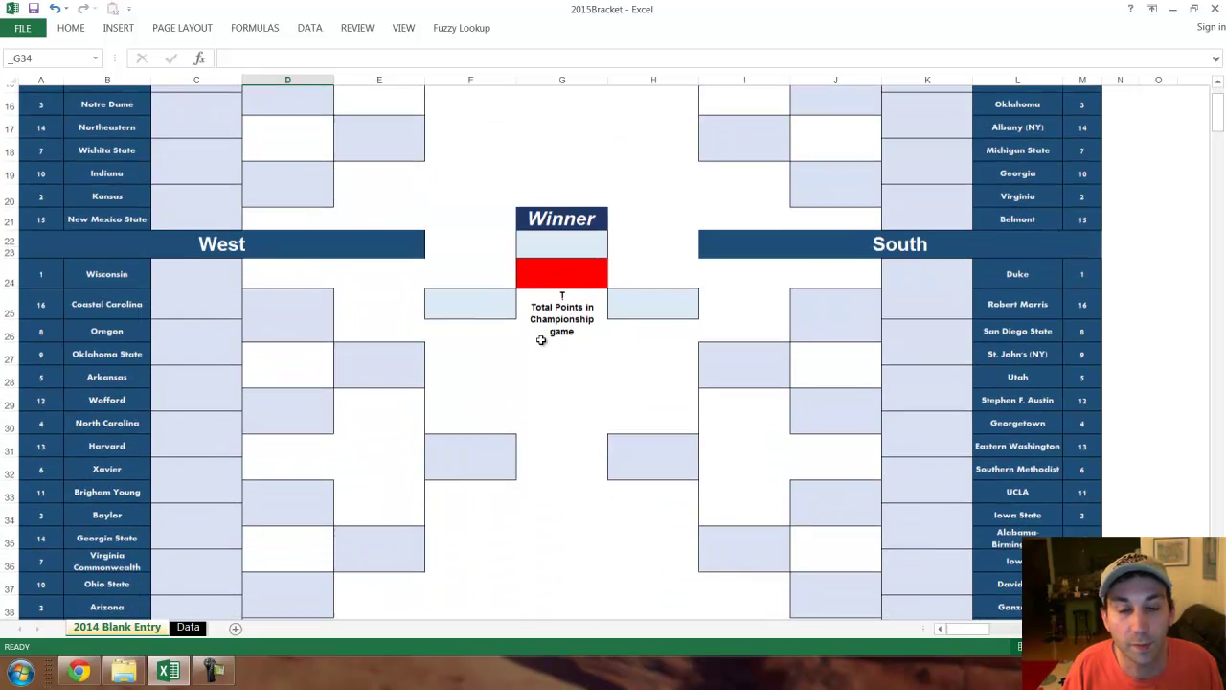
pyautogui.click(578, 276)
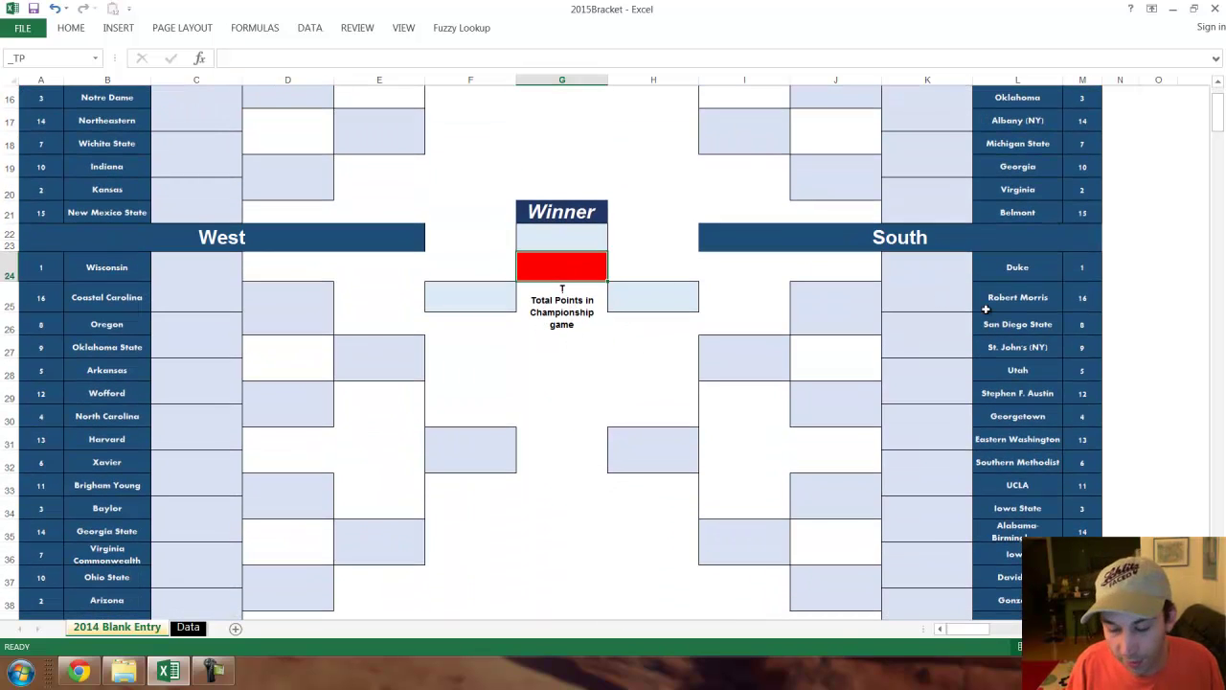
pyautogui.scroll(-1, 985, 309)
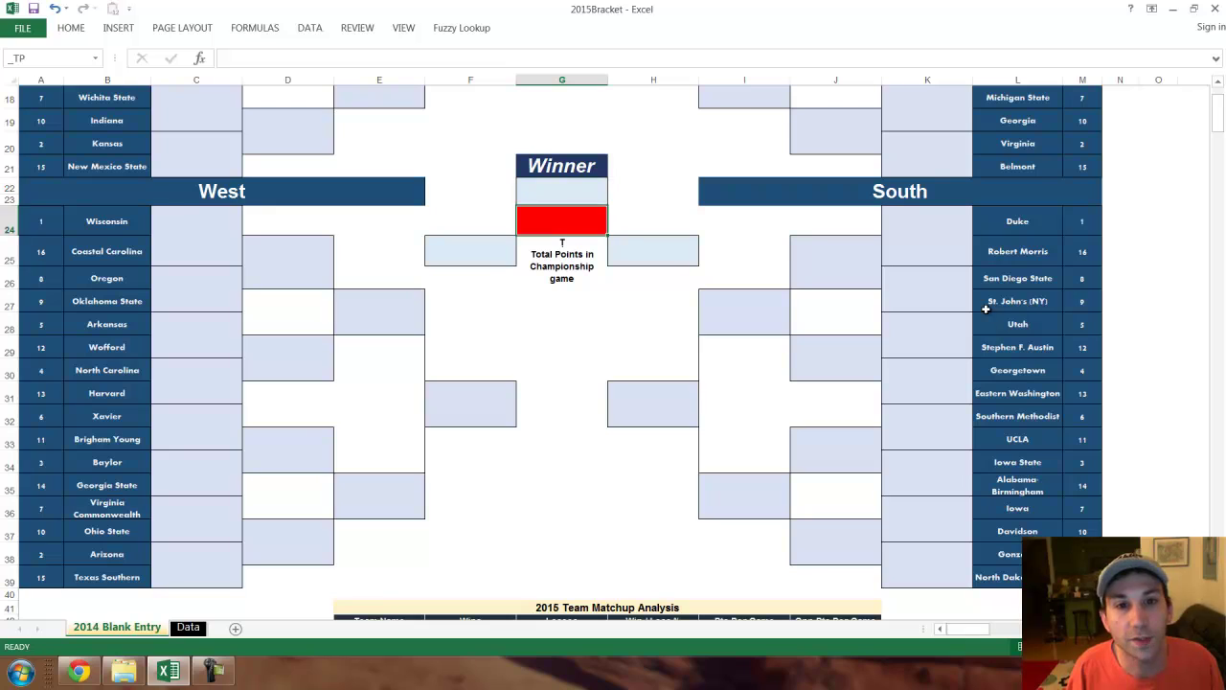
pyautogui.write('99')
pyautogui.press('Return')
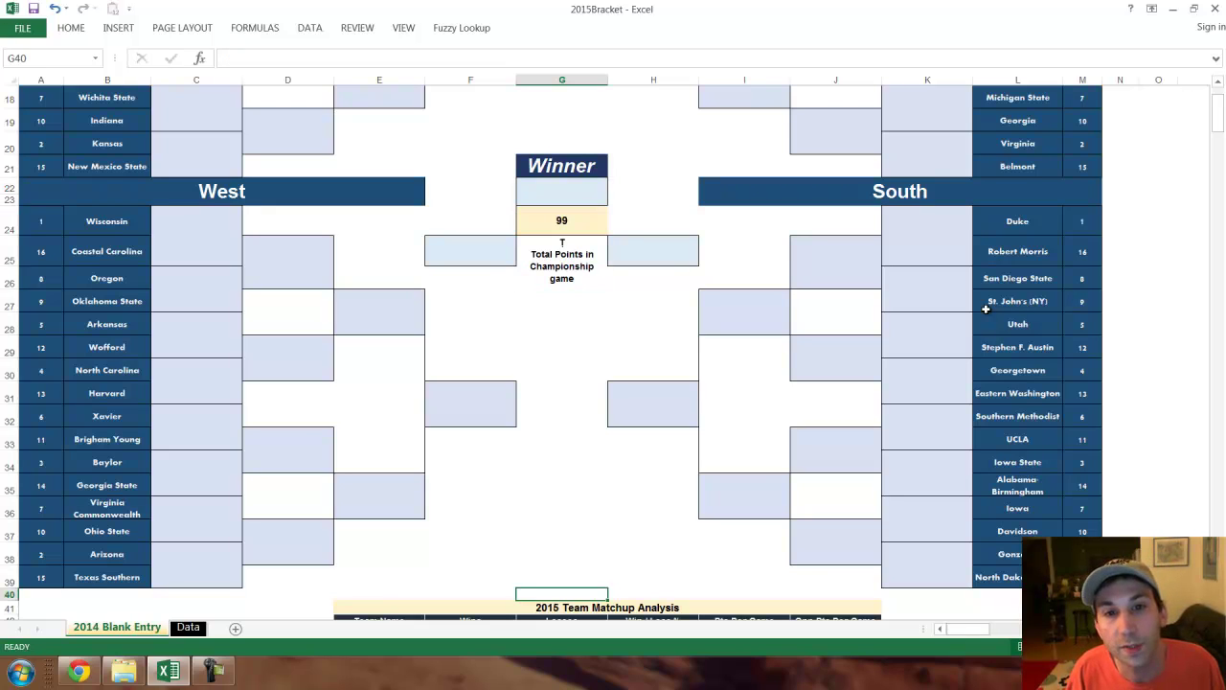
pyautogui.press('Up')
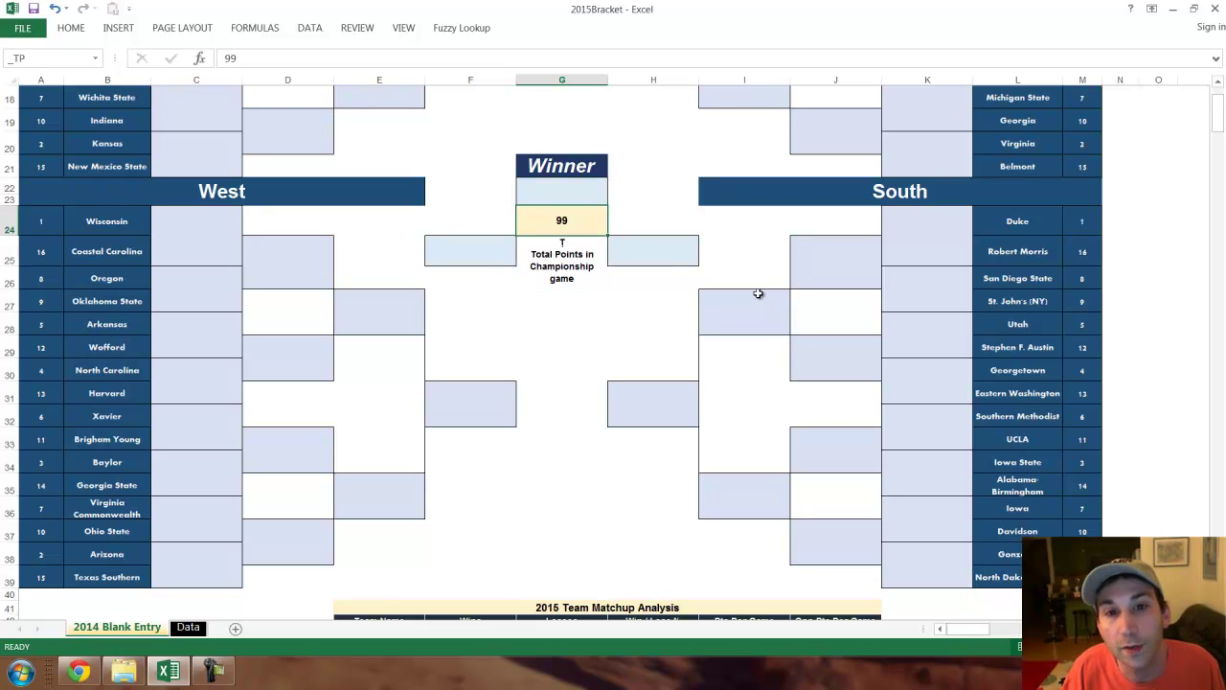
# Step: Inspect the championship finalist and Winner cells, leaving the winner empty
pyautogui.click(495, 251)
pyautogui.click(567, 198)
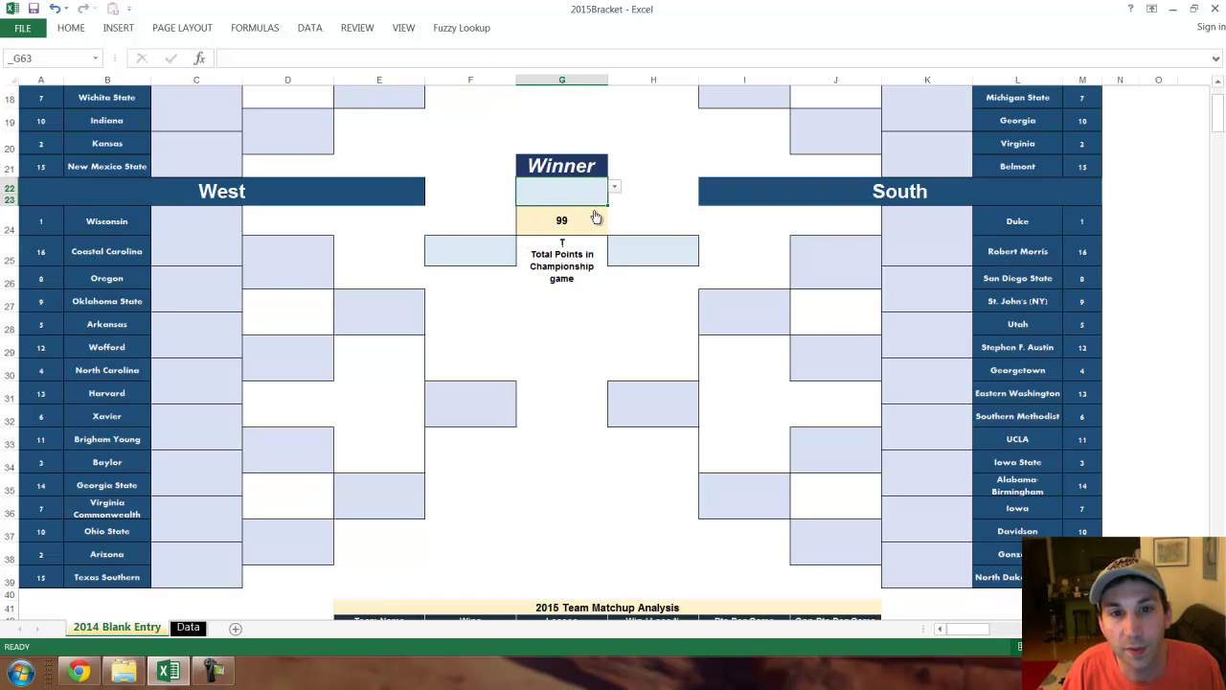
pyautogui.click(488, 259)
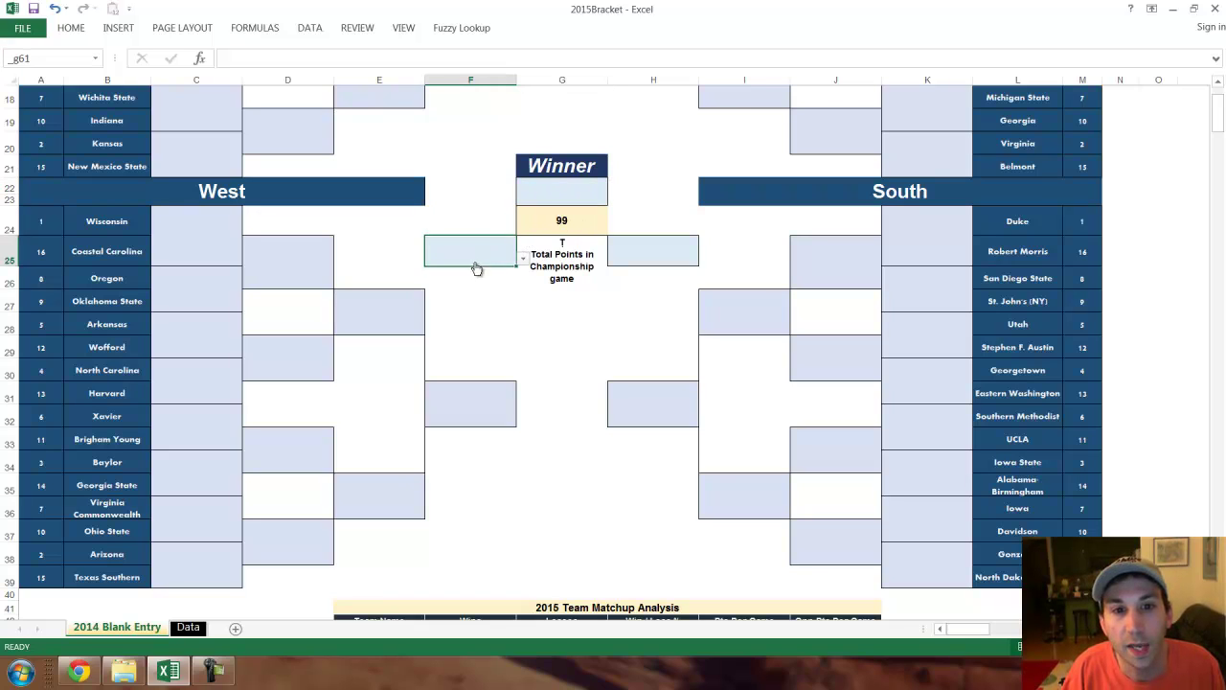
pyautogui.scroll(4, 875, 246)
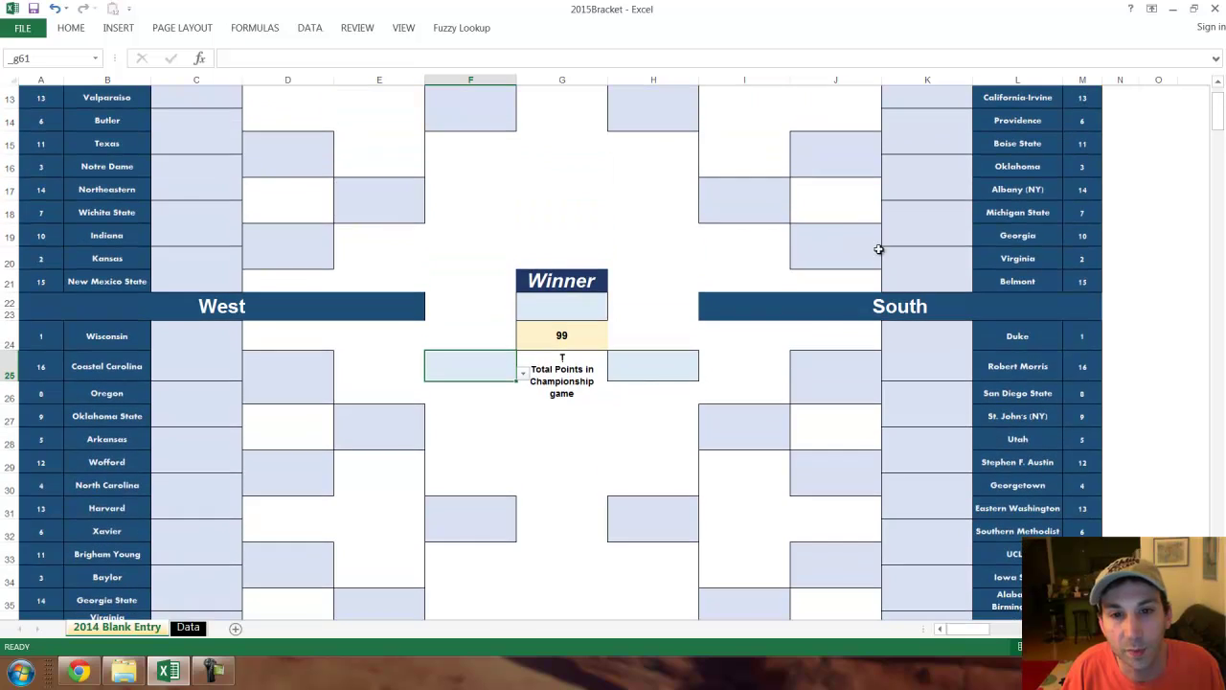
pyautogui.click(692, 482)
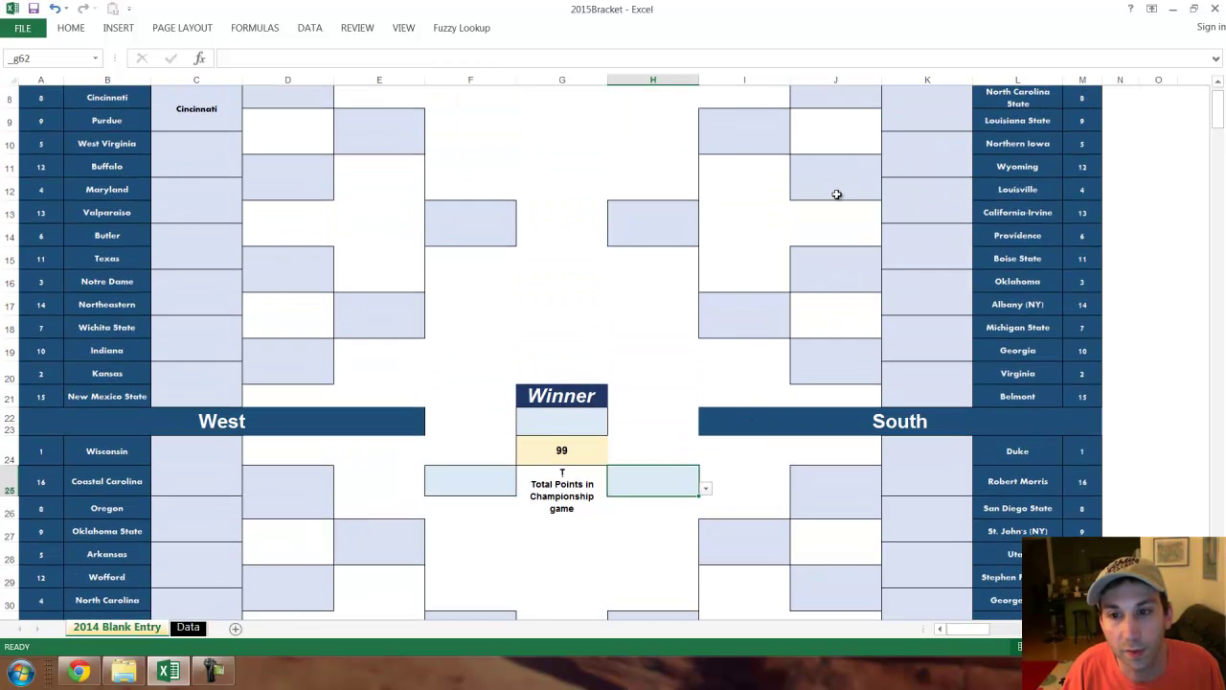
pyautogui.scroll(2, 555, 342)
pyautogui.scroll(-5, 548, 376)
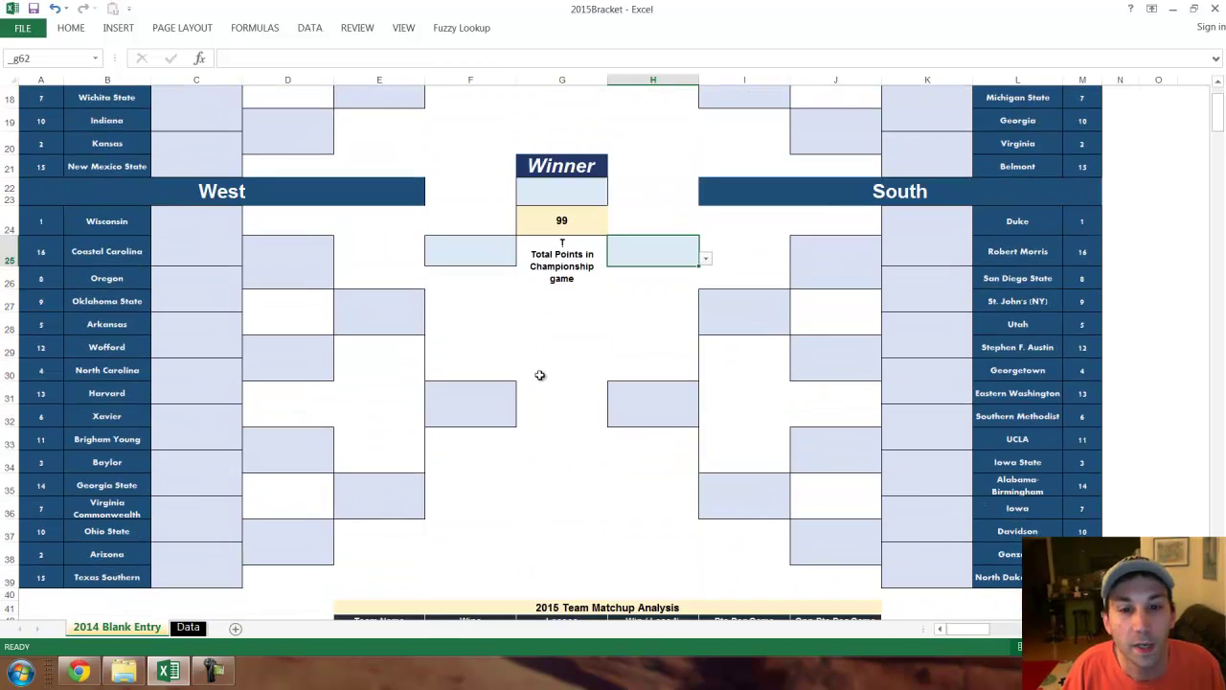
pyautogui.scroll(6, 532, 354)
pyautogui.click(620, 146)
pyautogui.scroll(-2, 472, 368)
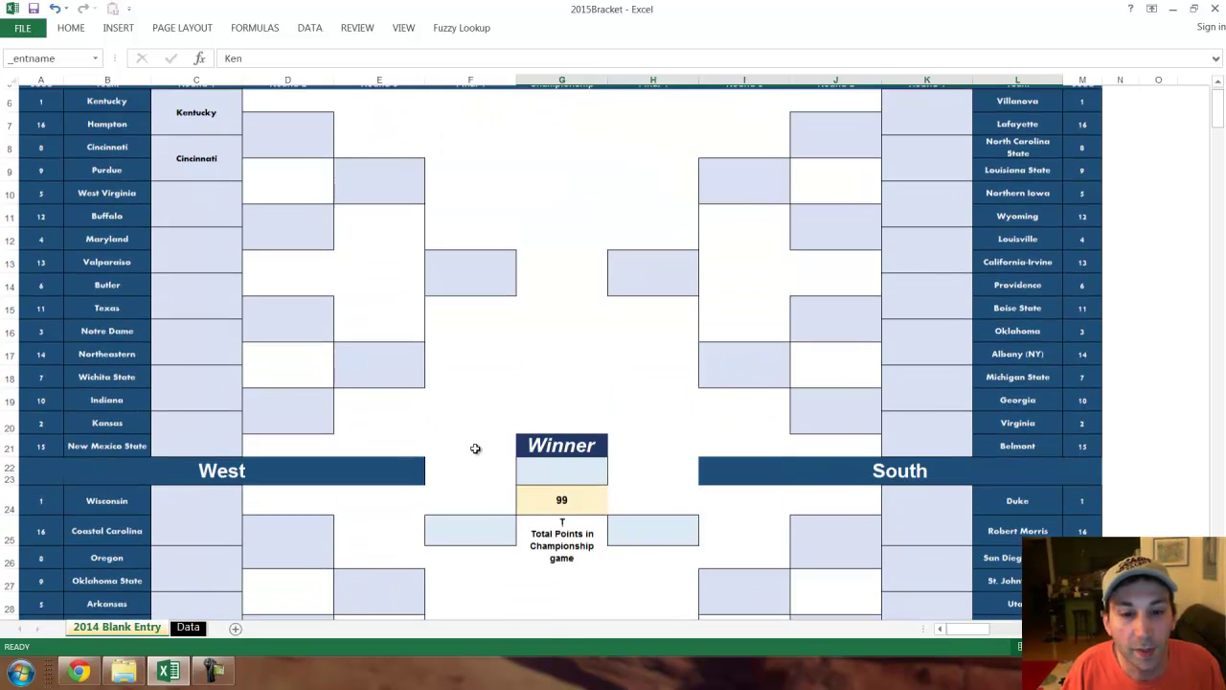
pyautogui.scroll(-3, 514, 430)
pyautogui.scroll(-5, 563, 382)
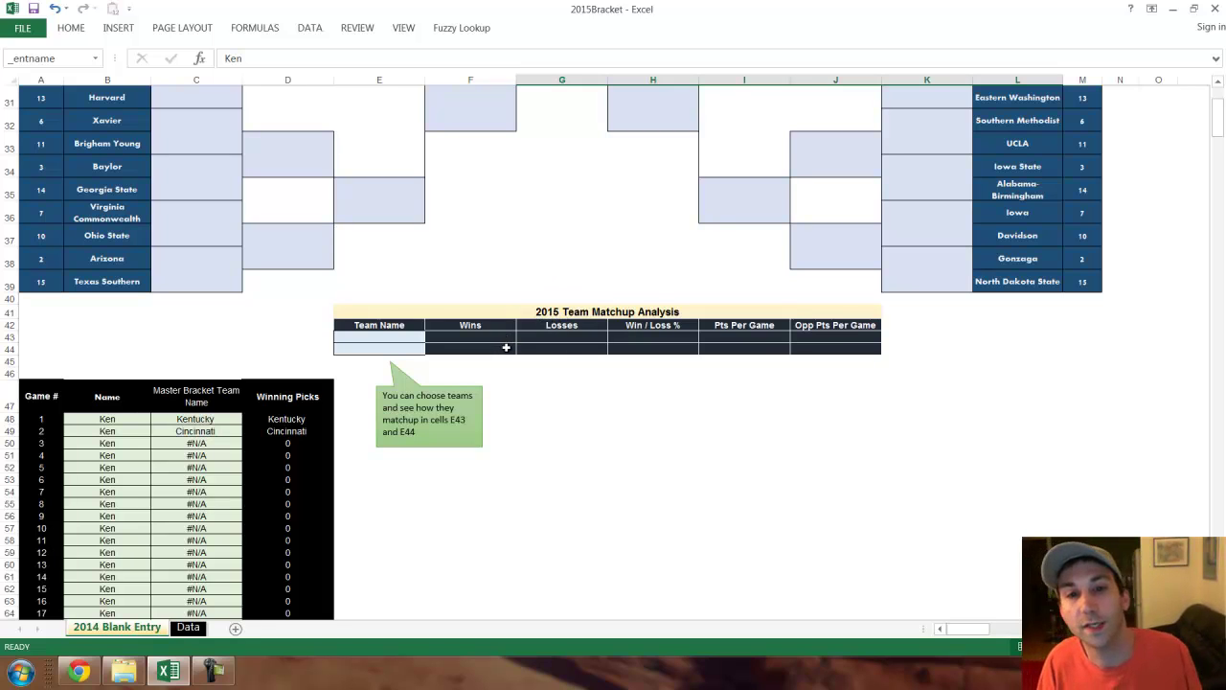
pyautogui.scroll(1, 583, 337)
pyautogui.scroll(2, 583, 338)
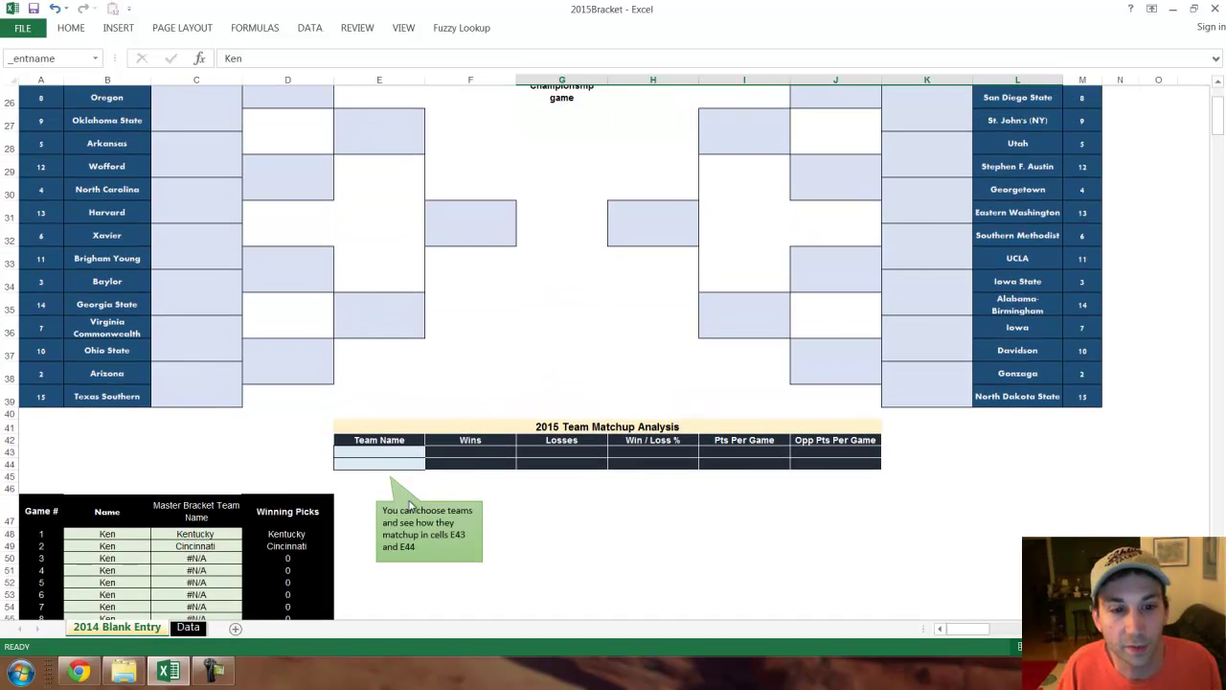
pyautogui.scroll(2, 349, 406)
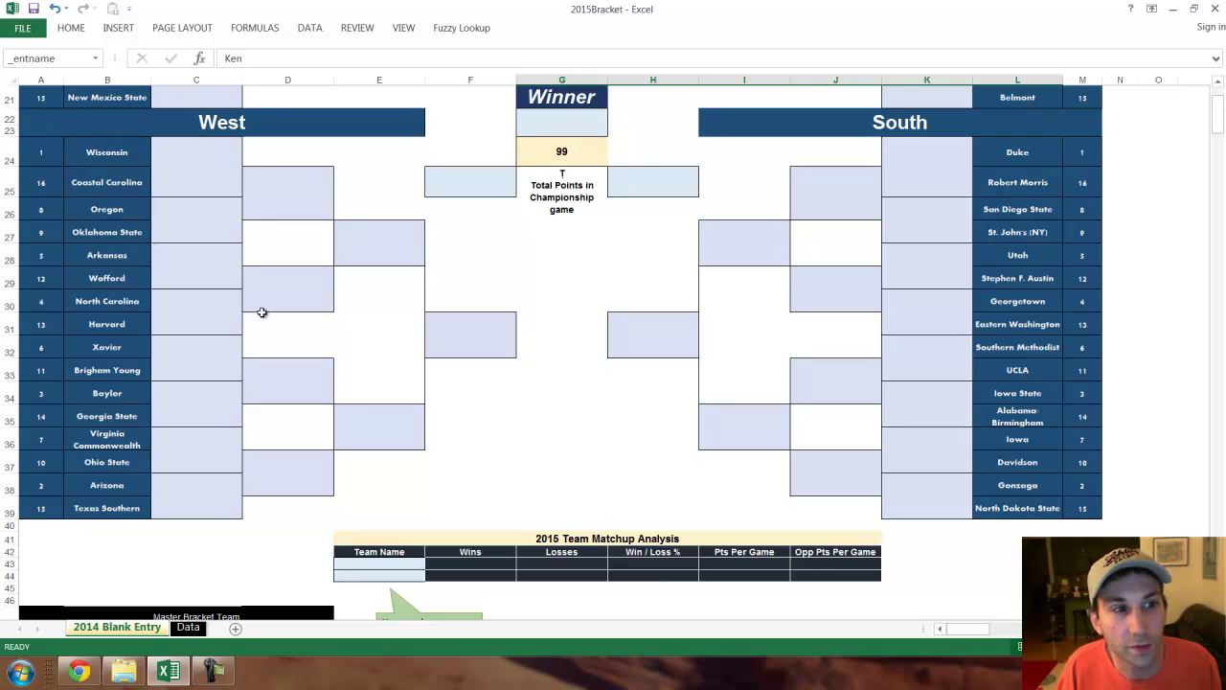
# Step: Choose Oregon as the first team in the matchup analysis
pyautogui.click(418, 554)
pyautogui.scroll(-2, 476, 466)
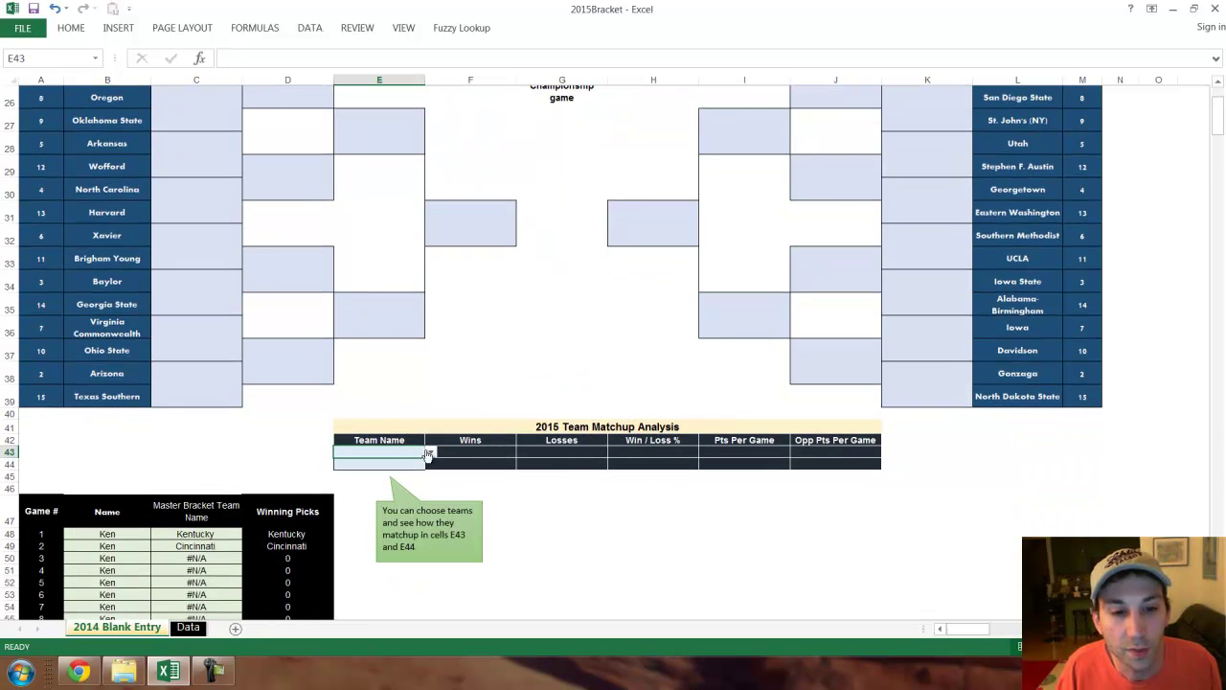
pyautogui.click(431, 451)
pyautogui.click(434, 498)
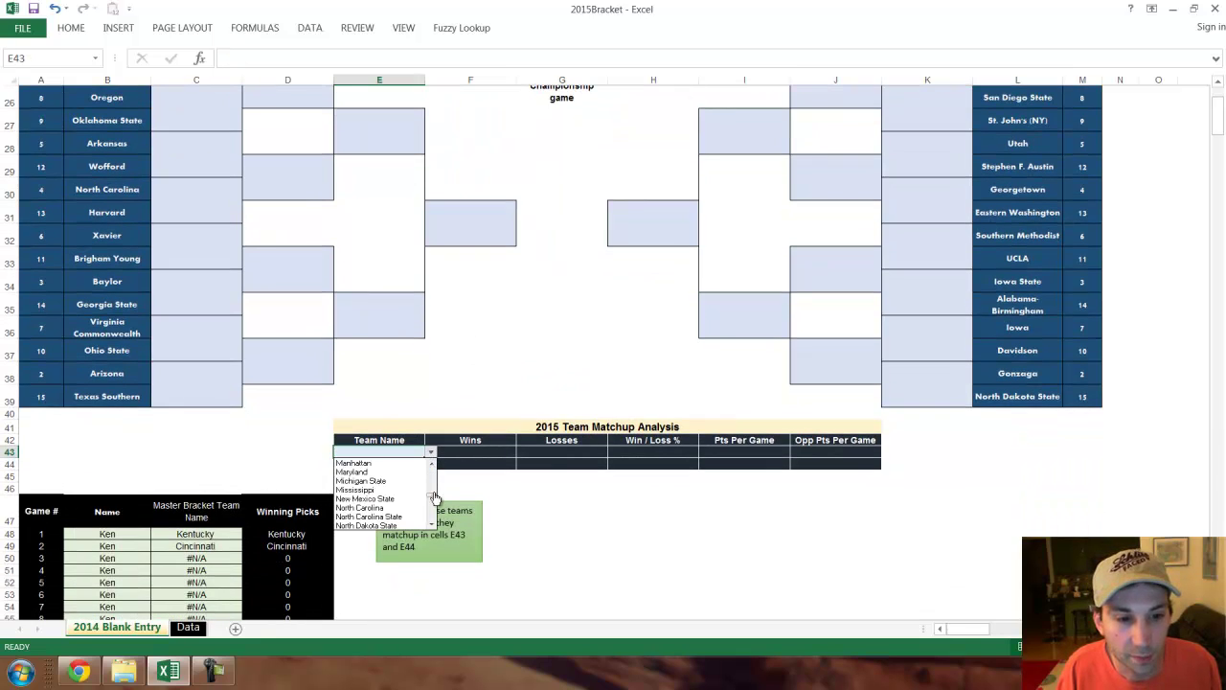
pyautogui.click(439, 507)
pyautogui.click(430, 451)
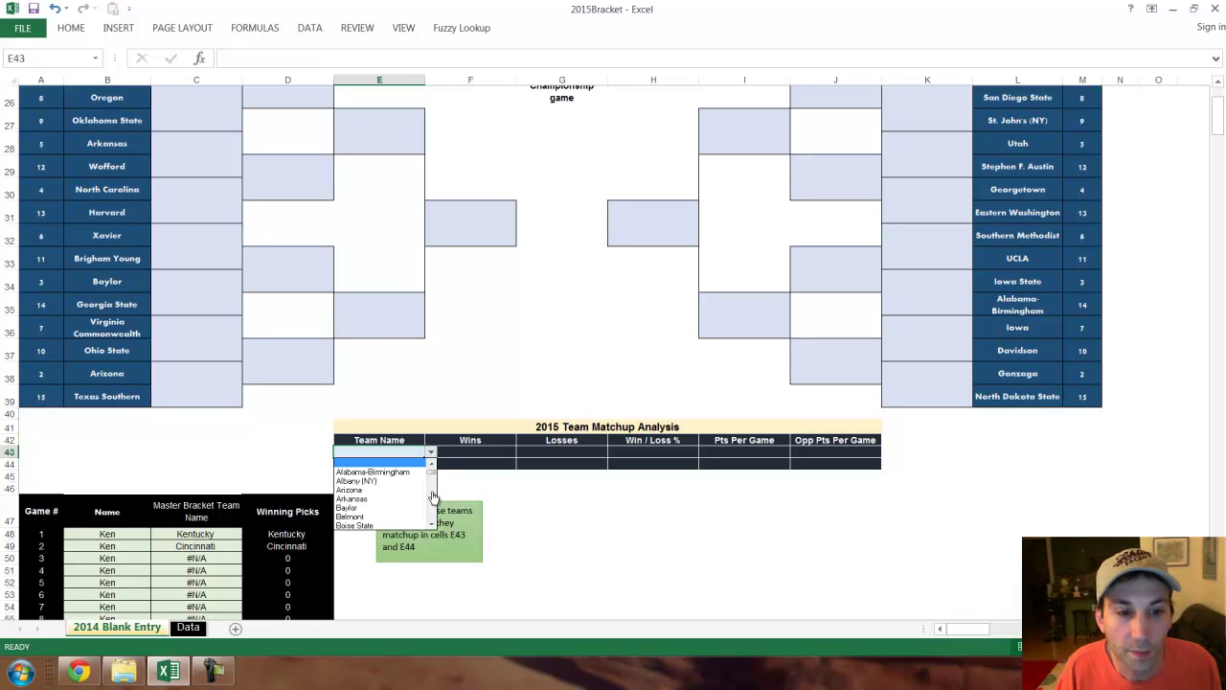
pyautogui.click(433, 497)
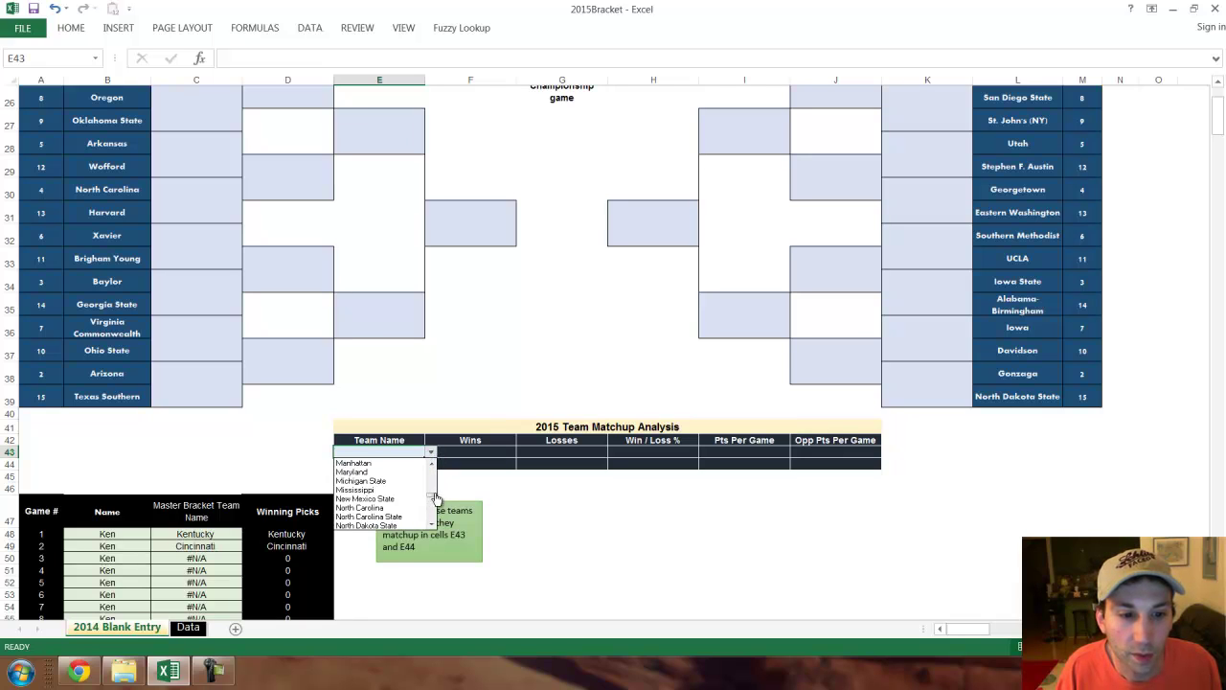
pyautogui.click(437, 514)
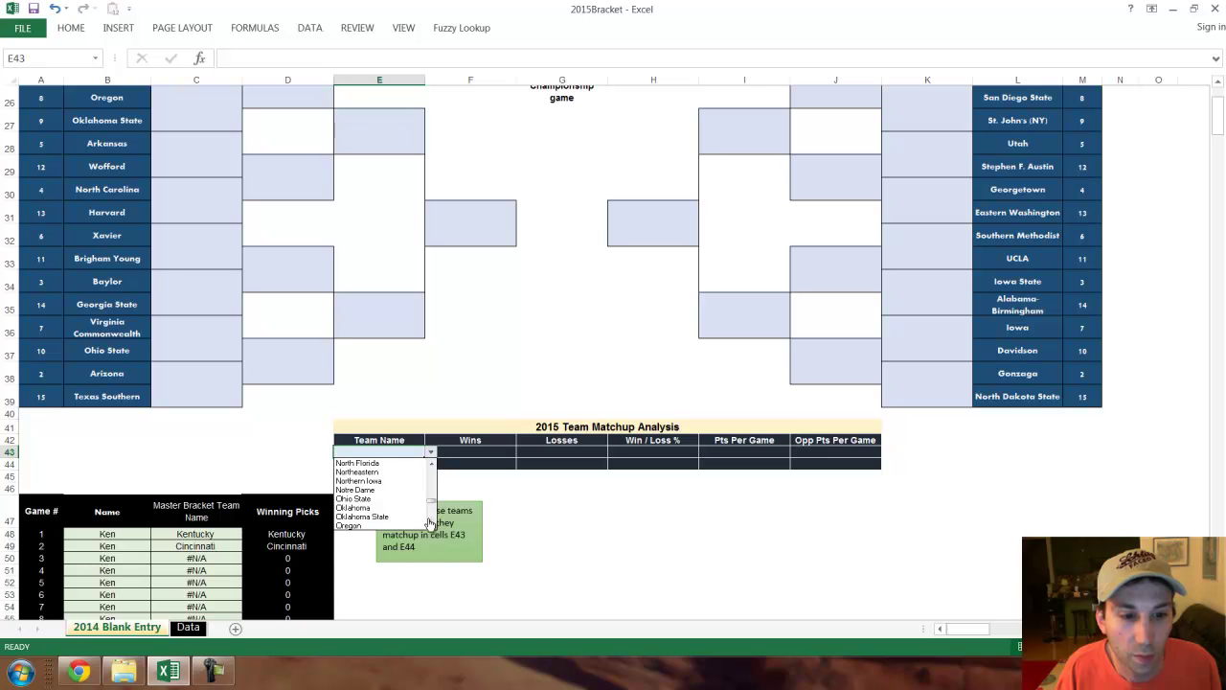
pyautogui.click(359, 525)
pyautogui.scroll(2, 161, 255)
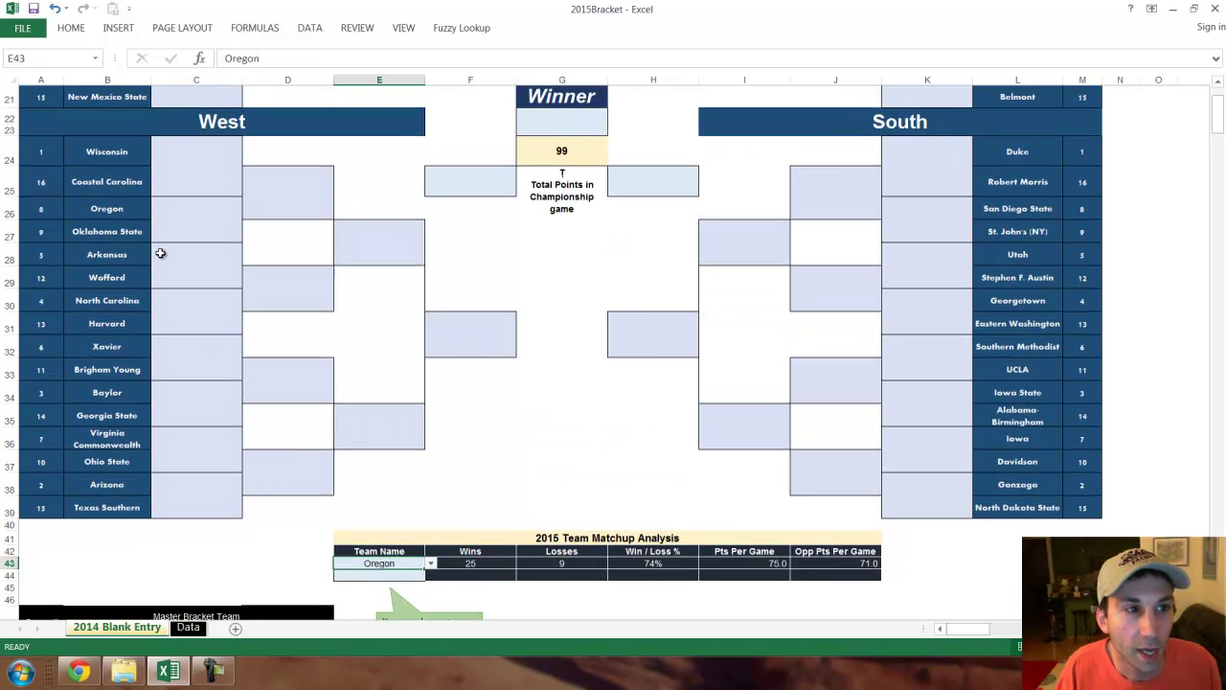
pyautogui.scroll(-2, 316, 403)
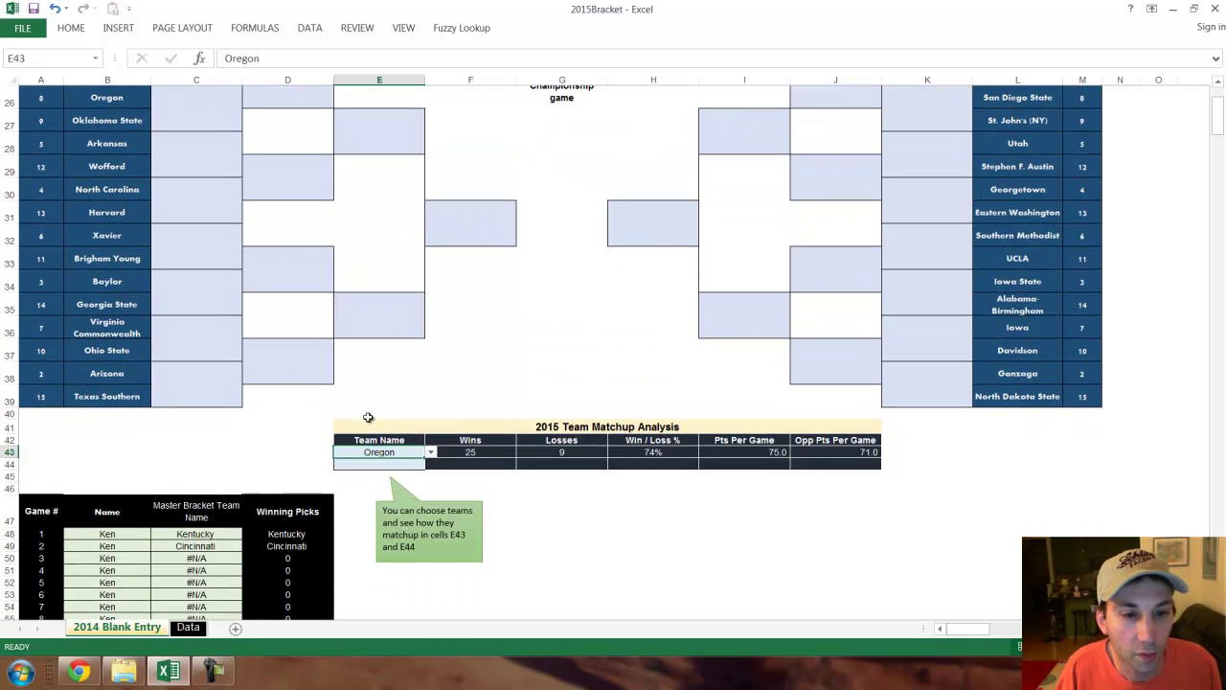
# Step: Choose Oklahoma State in cell E44 as the second matchup team
pyautogui.click(390, 463)
pyautogui.click(430, 464)
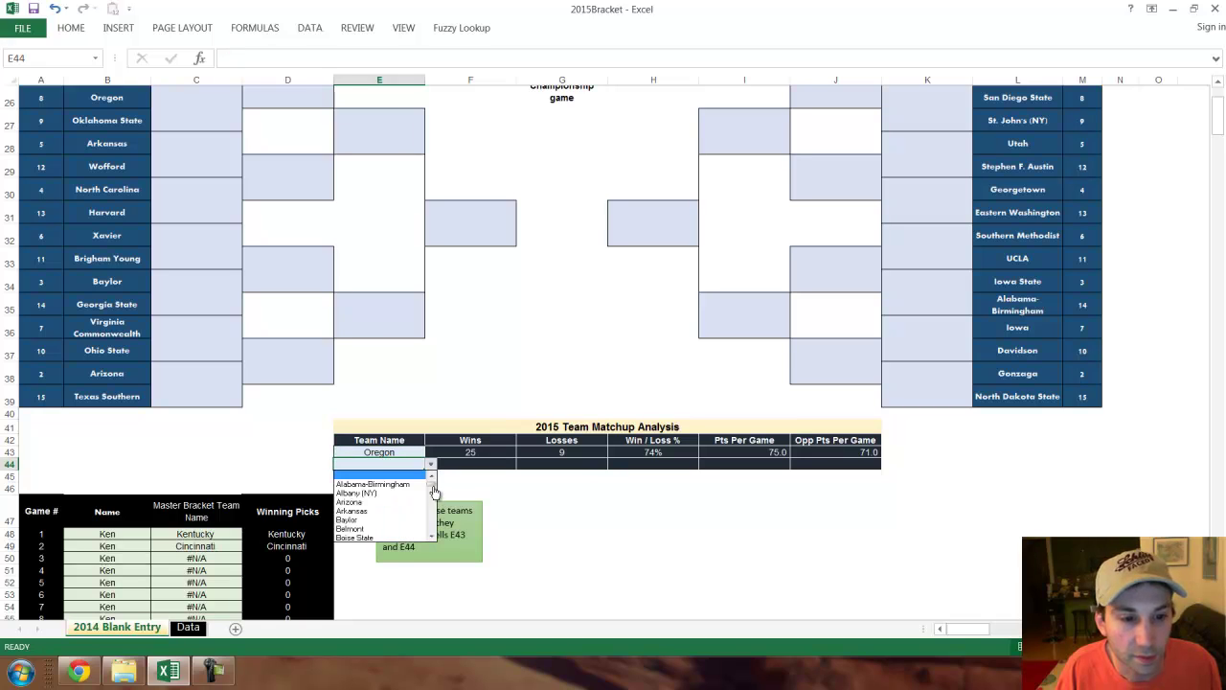
pyautogui.click(434, 508)
pyautogui.scroll(-3, 434, 507)
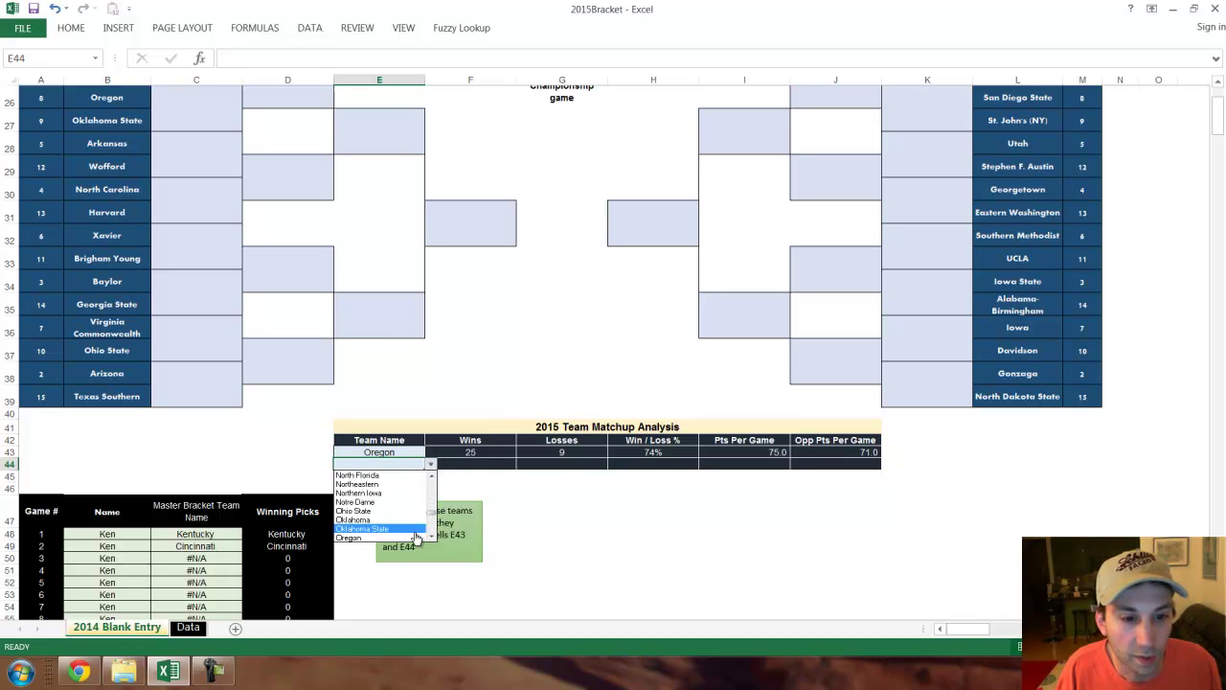
pyautogui.click(412, 527)
pyautogui.scroll(3, 738, 437)
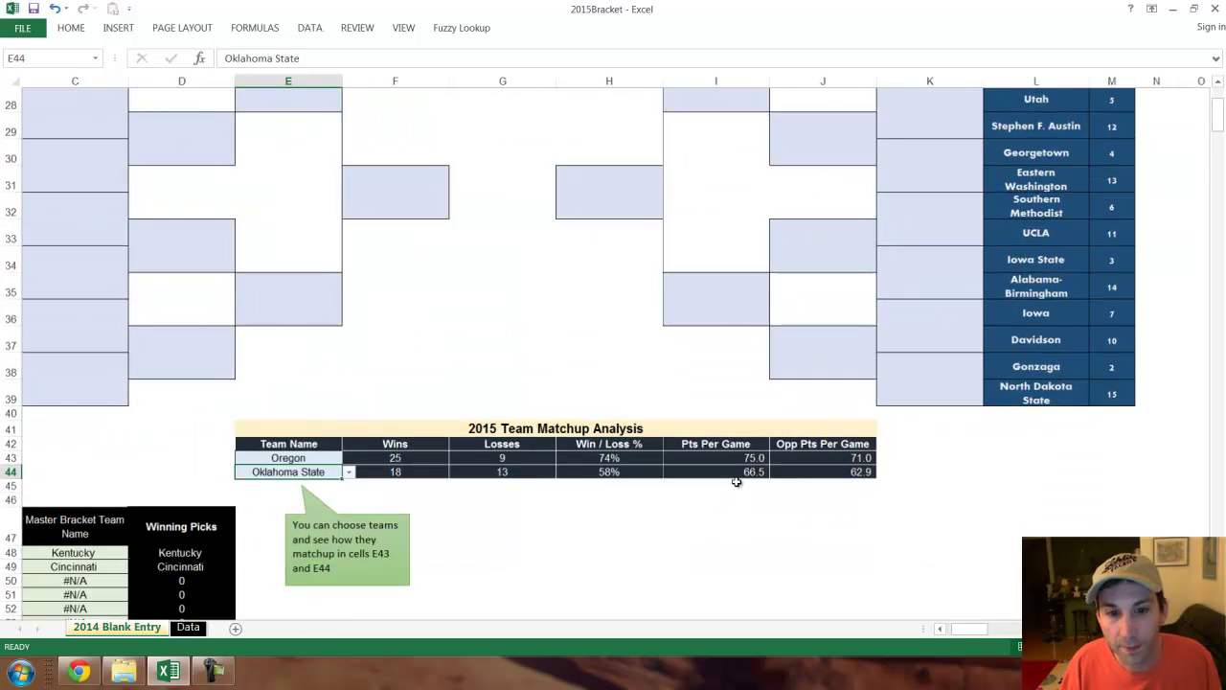
pyautogui.scroll(2, 737, 437)
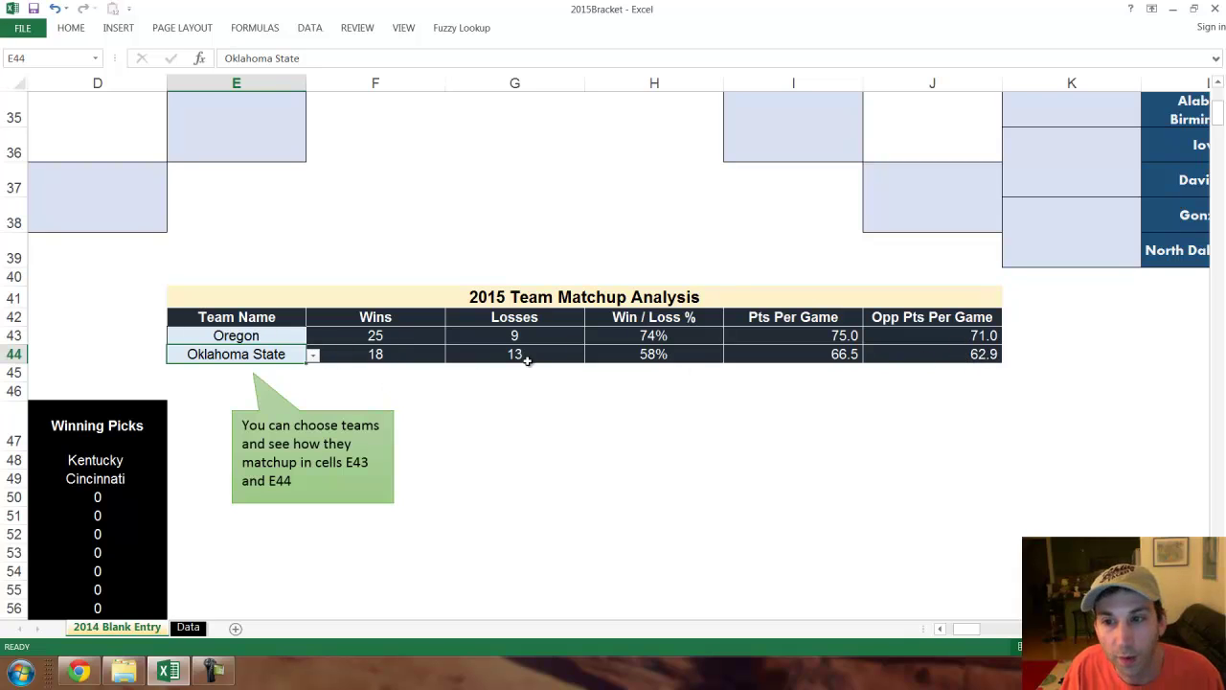
pyautogui.keyDown('ctrl'); pyautogui.scroll(-2, 284, 414); pyautogui.keyUp('ctrl')
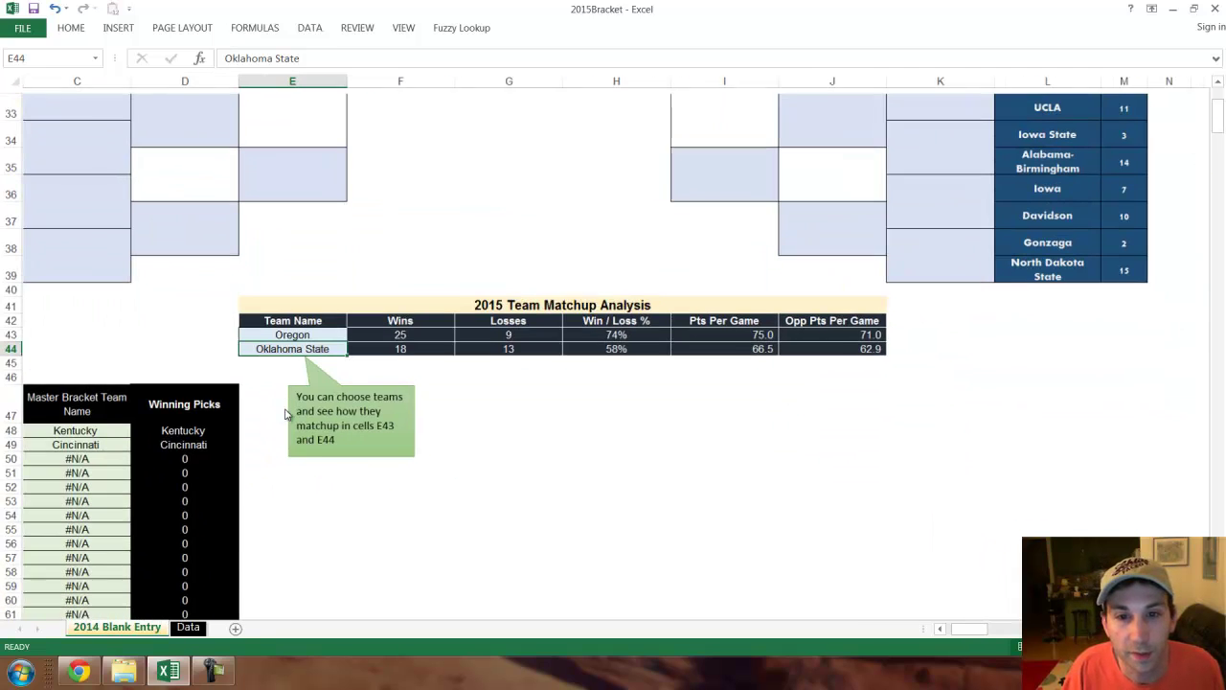
pyautogui.scroll(3, 479, 406)
pyautogui.moveTo(969, 629); pyautogui.dragTo(842, 614)
pyautogui.scroll(2, 256, 369)
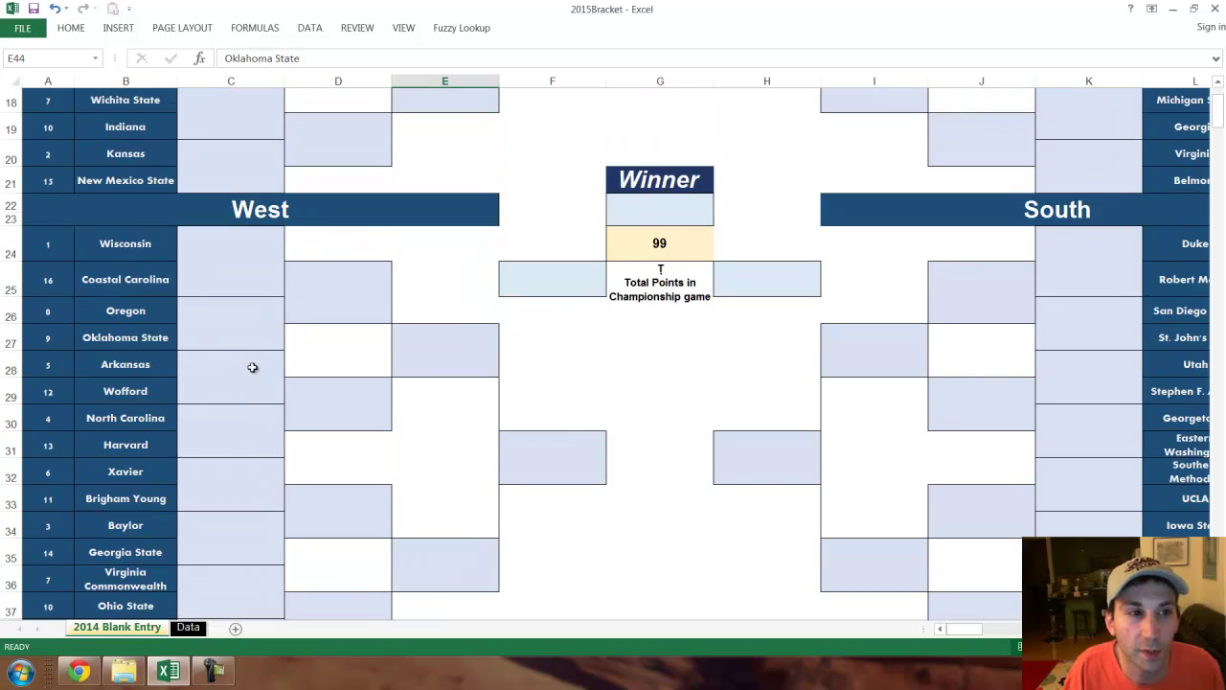
pyautogui.scroll(-2, 247, 371)
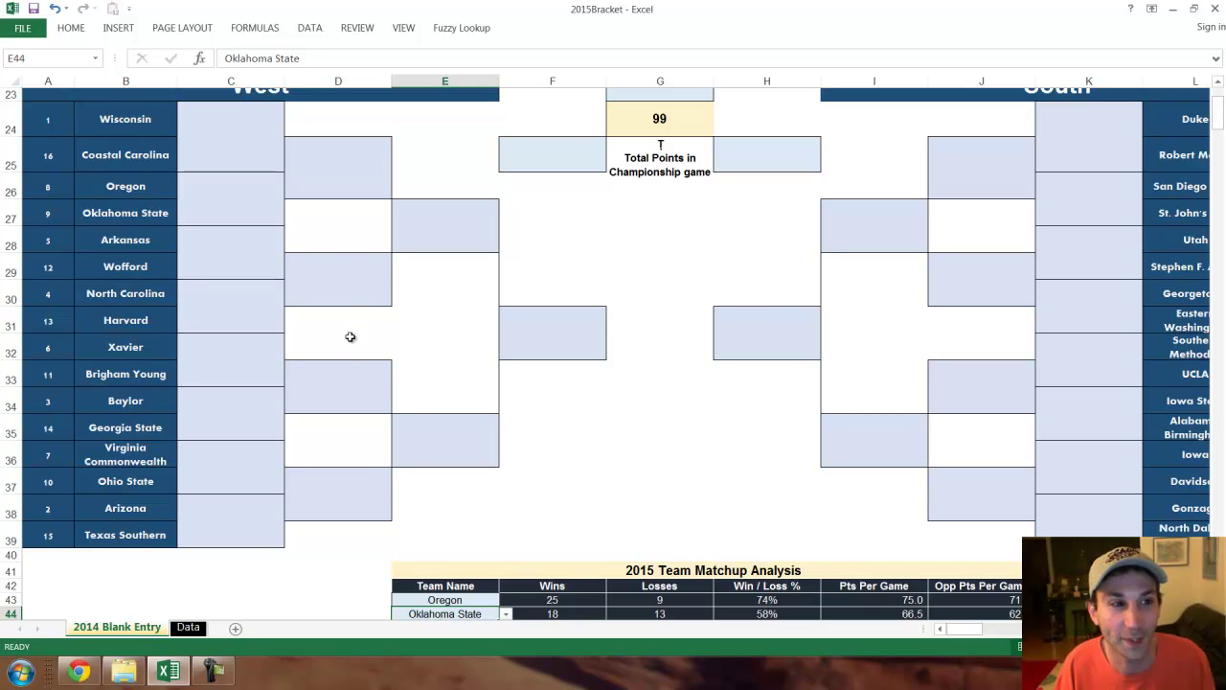
pyautogui.scroll(-1, 342, 344)
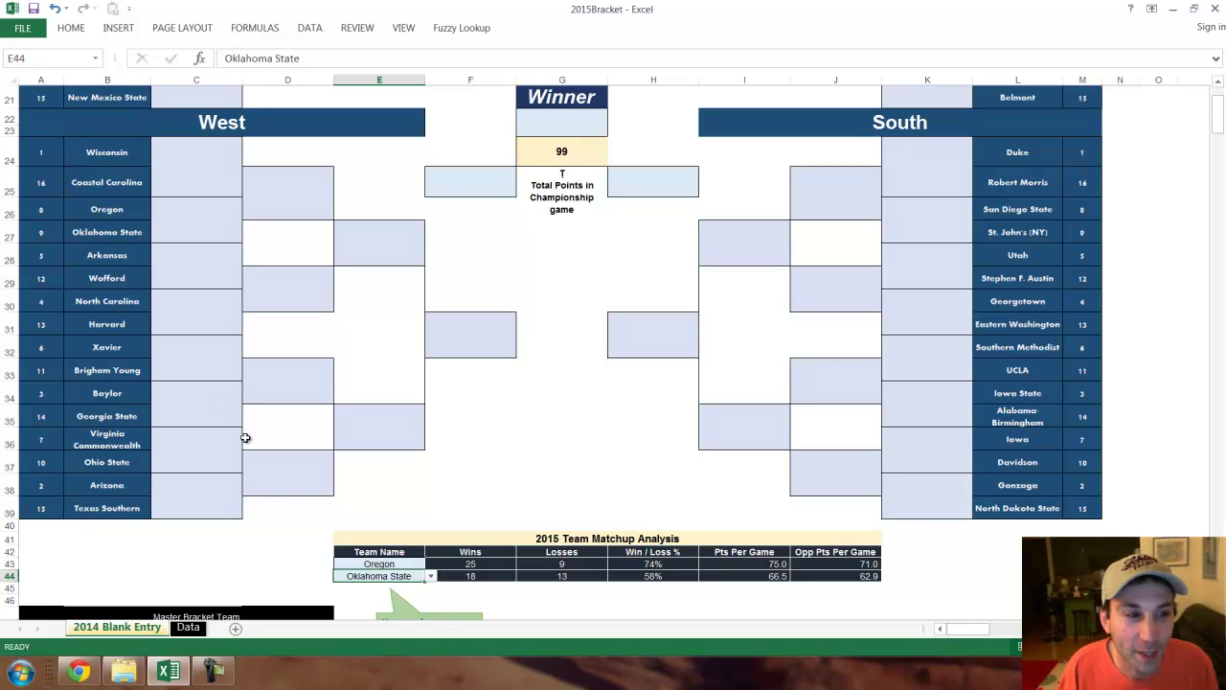
# Step: Pick Oregon over Oklahoma State as the West Round 1 winner in C26
pyautogui.click(168, 228)
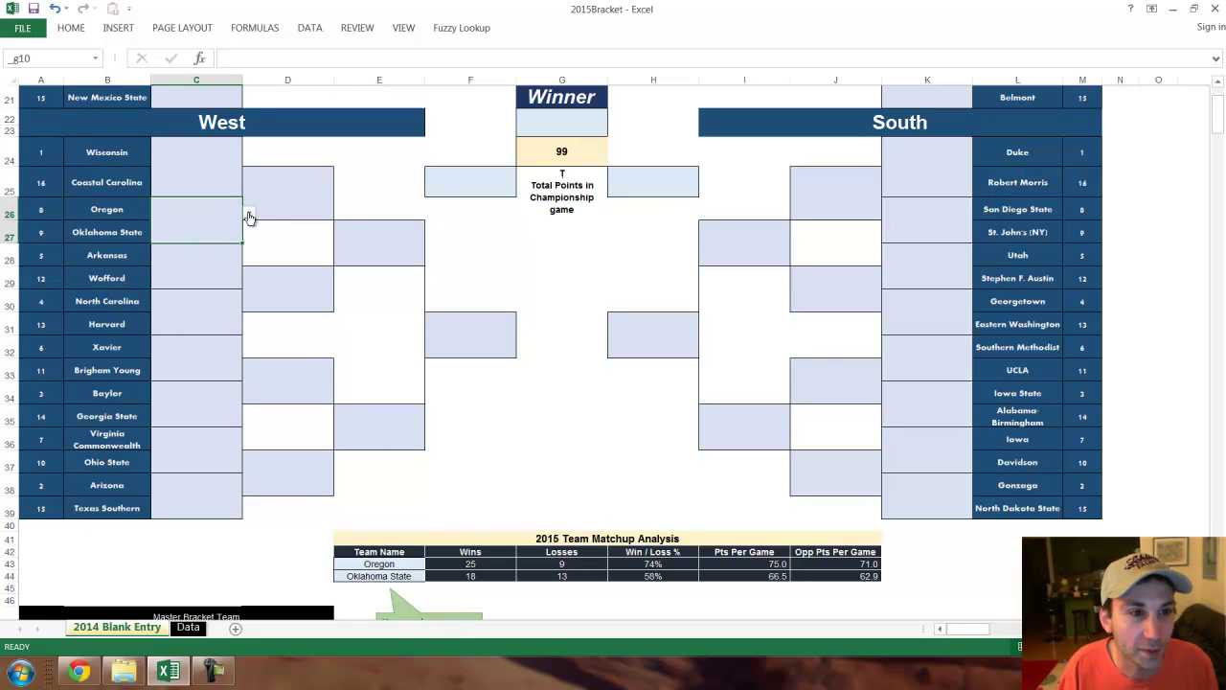
pyautogui.click(248, 214)
pyautogui.click(235, 233)
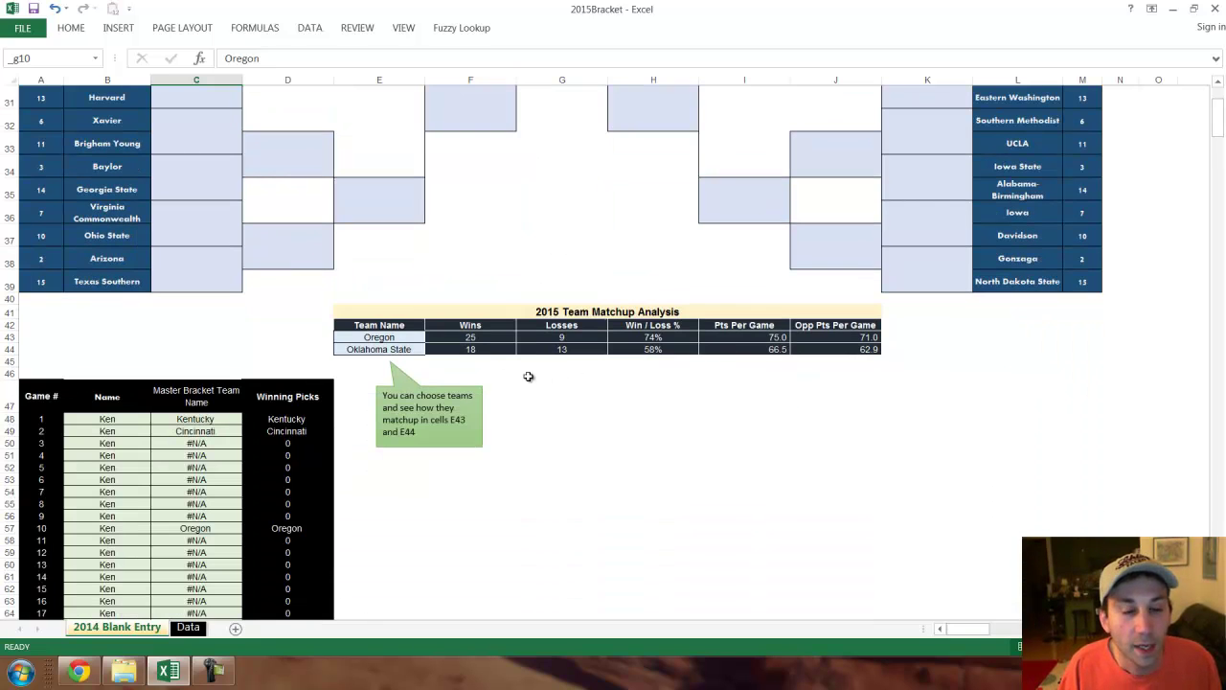
# Step: Bring up the REVIEW tab's sheet protection options
pyautogui.scroll(10, 587, 383)
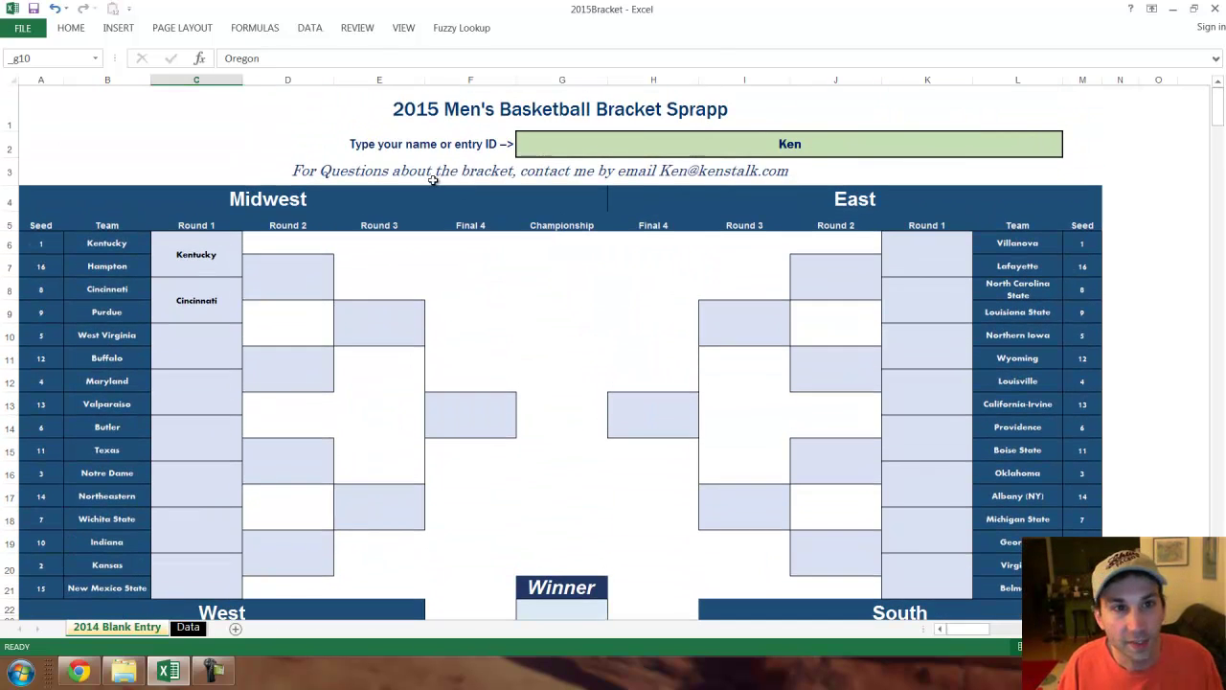
pyautogui.click(313, 108)
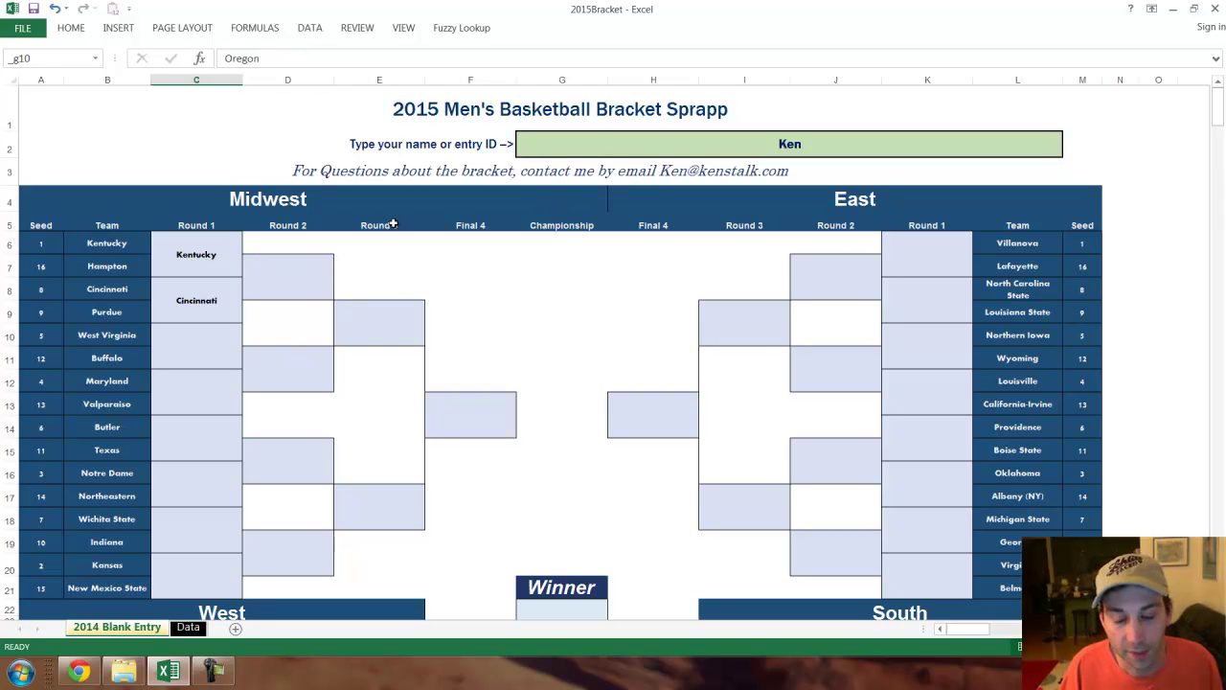
pyautogui.click(356, 28)
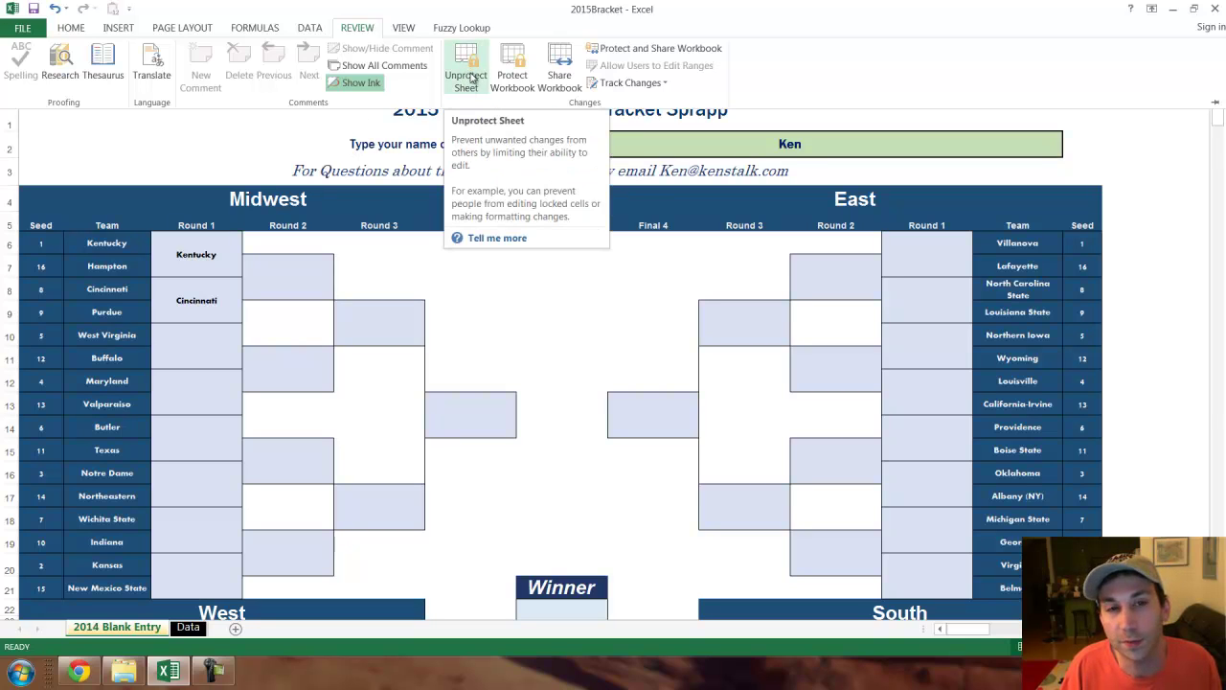
# Step: Unprotect the worksheet
pyautogui.click(471, 76)
pyautogui.click(527, 379)
pyautogui.click(506, 383)
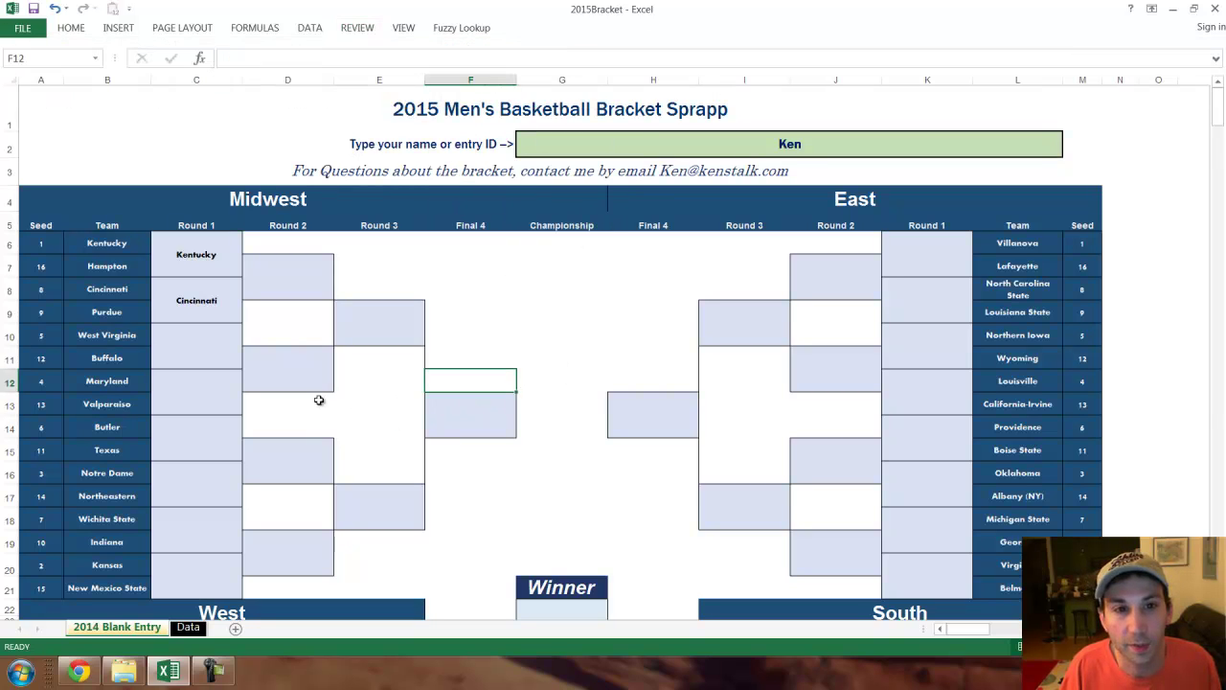
pyautogui.click(402, 426)
pyautogui.click(542, 458)
pyautogui.scroll(-12, 438, 457)
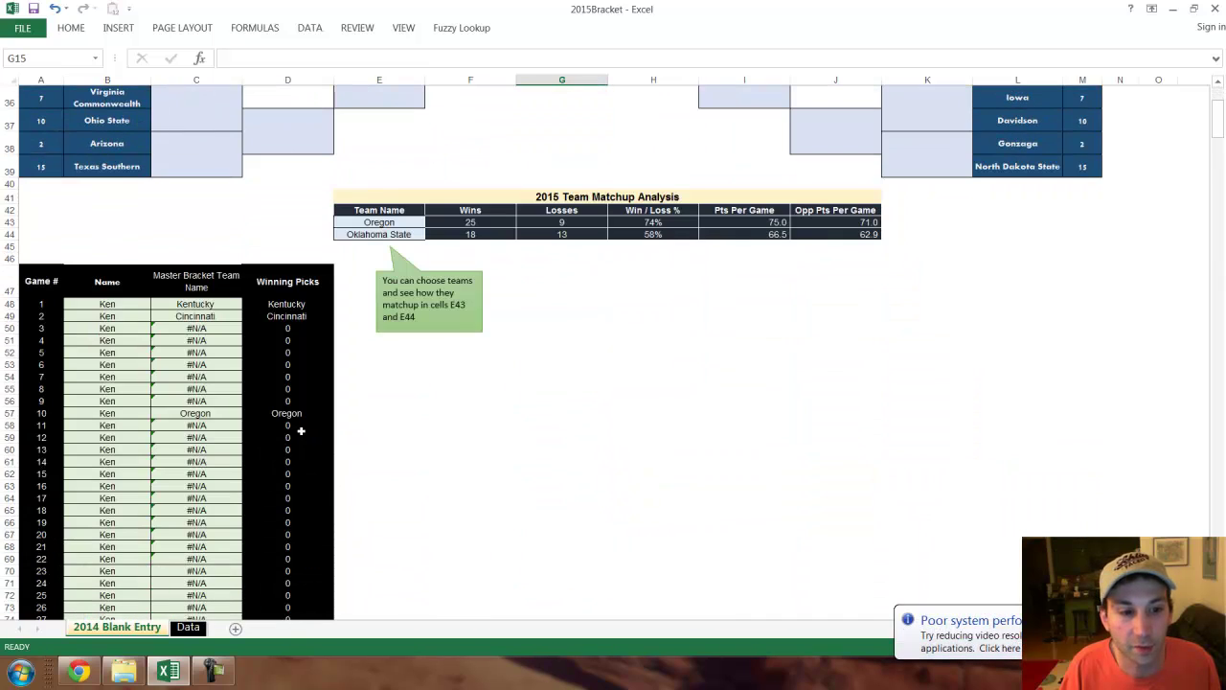
# Step: Jump to the _APicks, _g10 and _Game17 named ranges via the Name Box
pyautogui.click(95, 58)
pyautogui.click(72, 91)
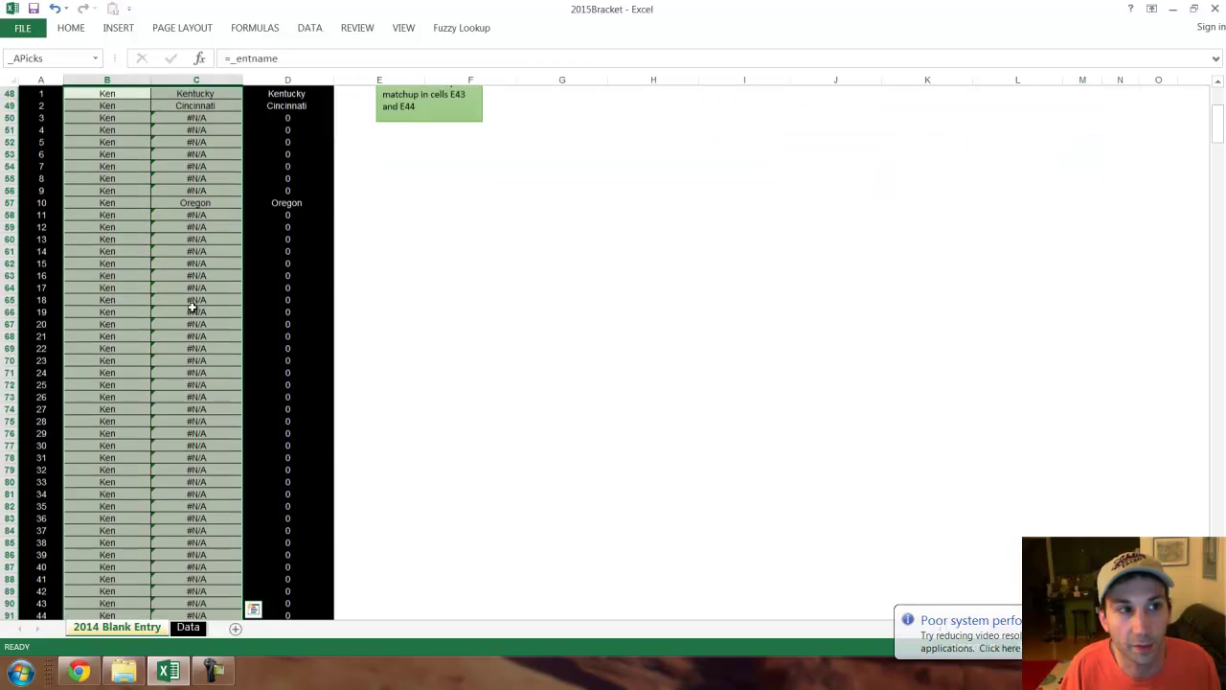
pyautogui.scroll(4, 192, 307)
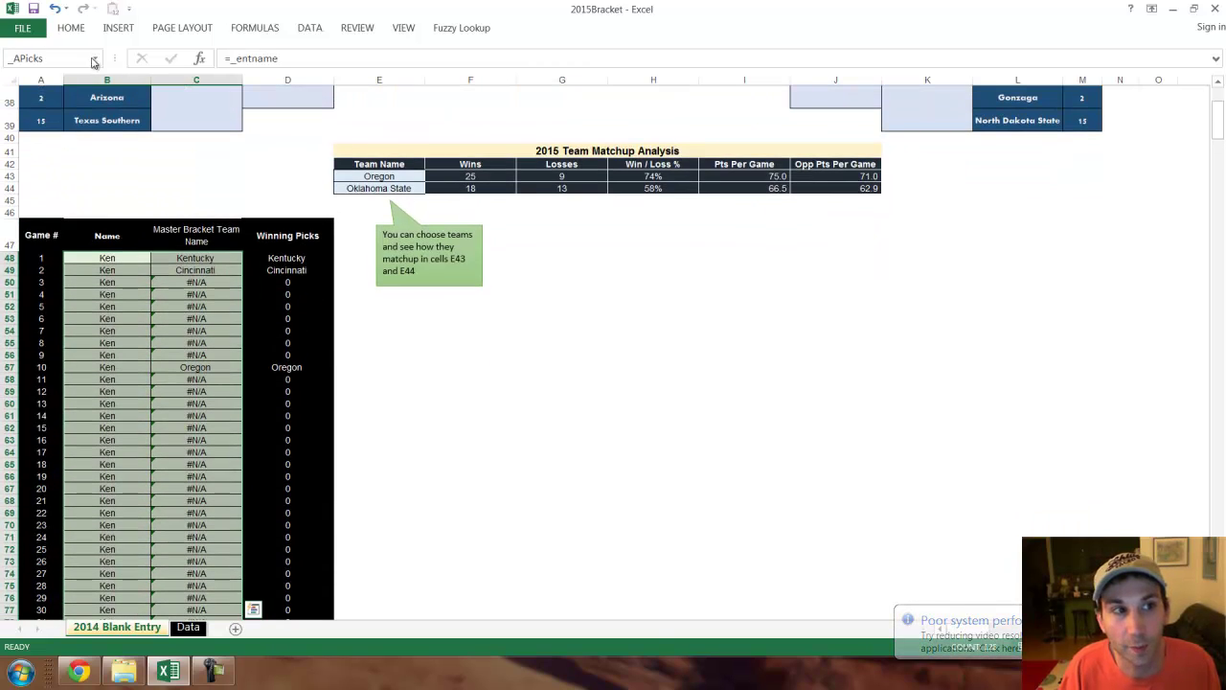
pyautogui.click(95, 59)
pyautogui.scroll(-5, 58, 192)
pyautogui.click(84, 71)
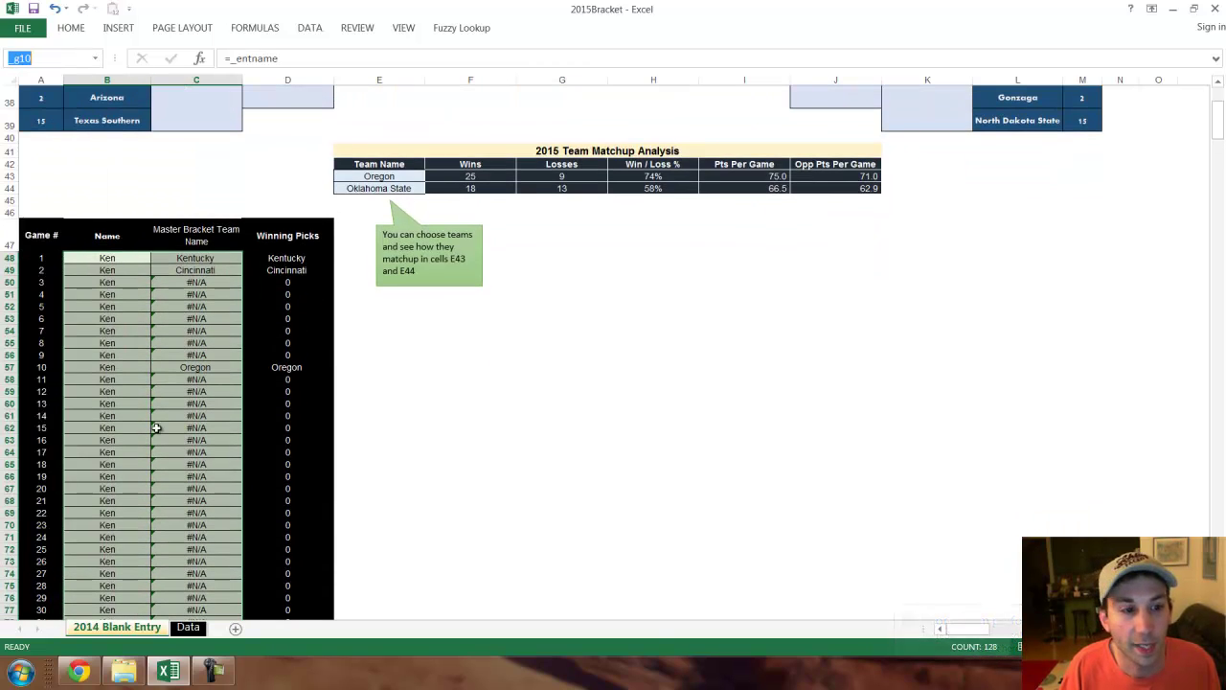
pyautogui.write('_Game17')
pyautogui.press('Return')
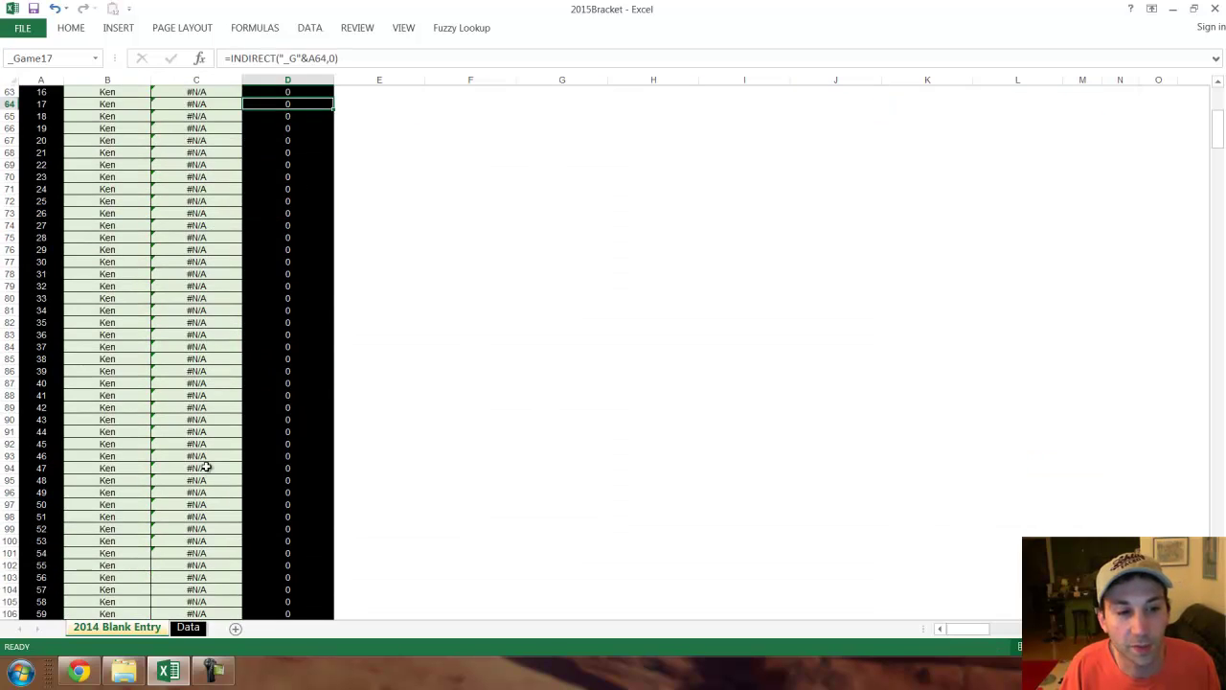
pyautogui.scroll(15, 205, 466)
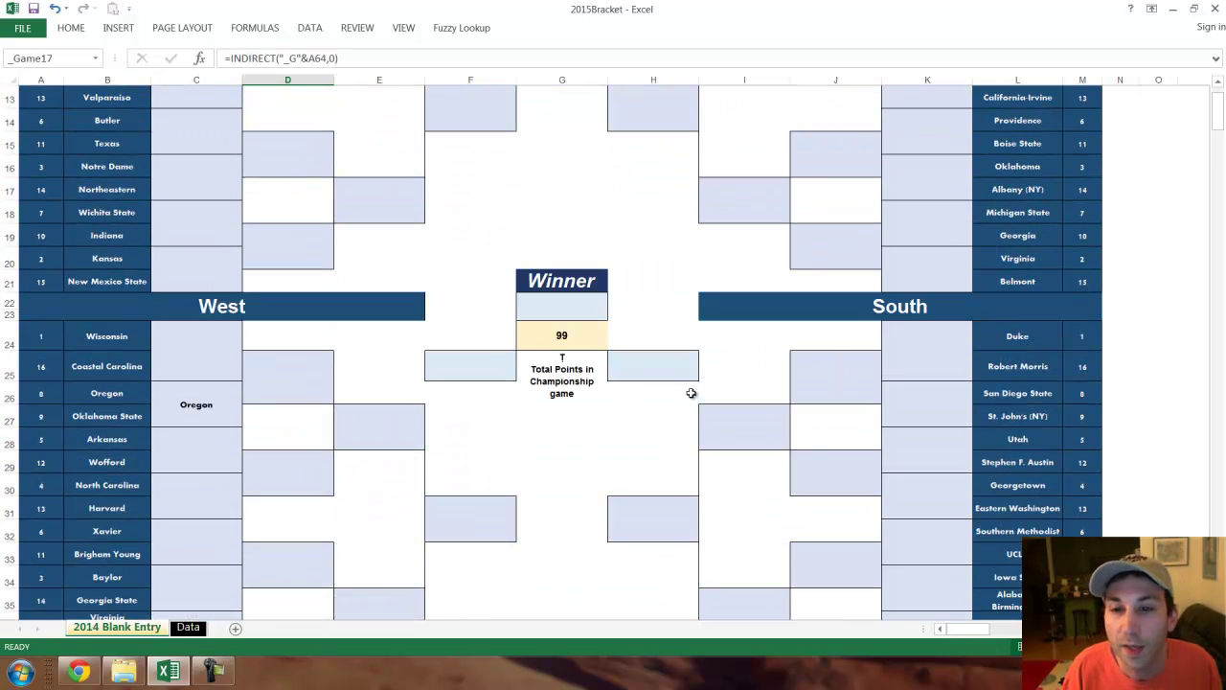
pyautogui.scroll(4, 661, 345)
# Step: Protect the sheet again with default settings, leaving only unlocked pick cells selectable
pyautogui.click(356, 28)
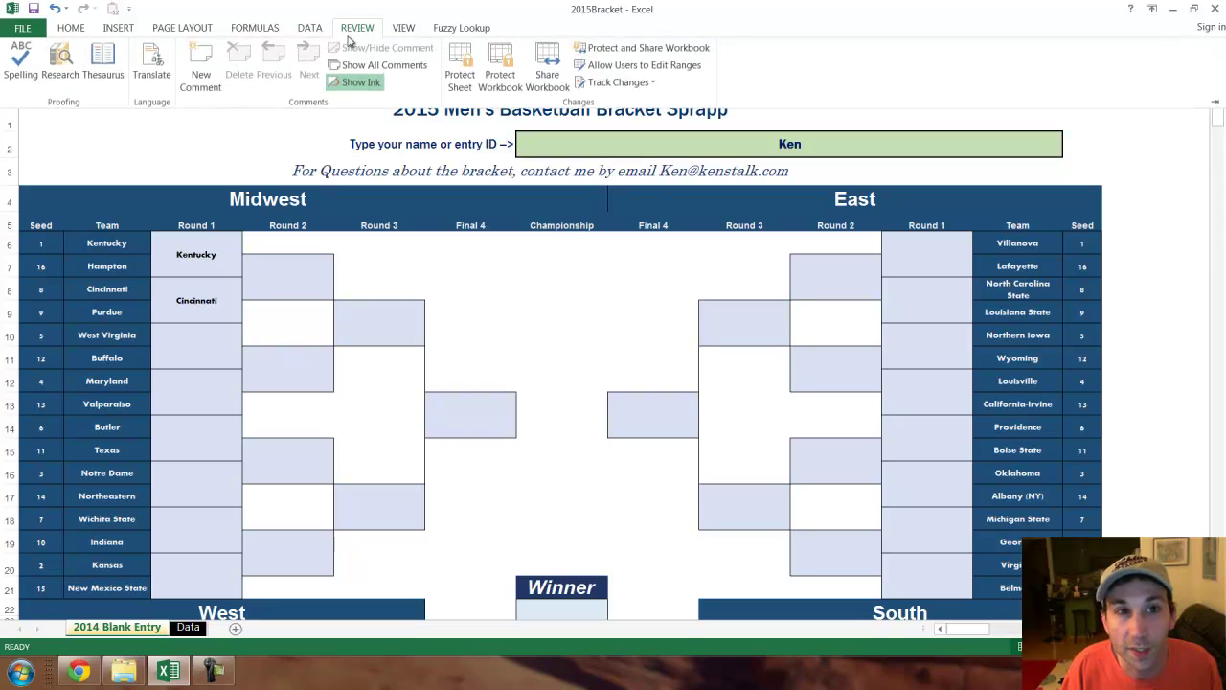
pyautogui.click(460, 67)
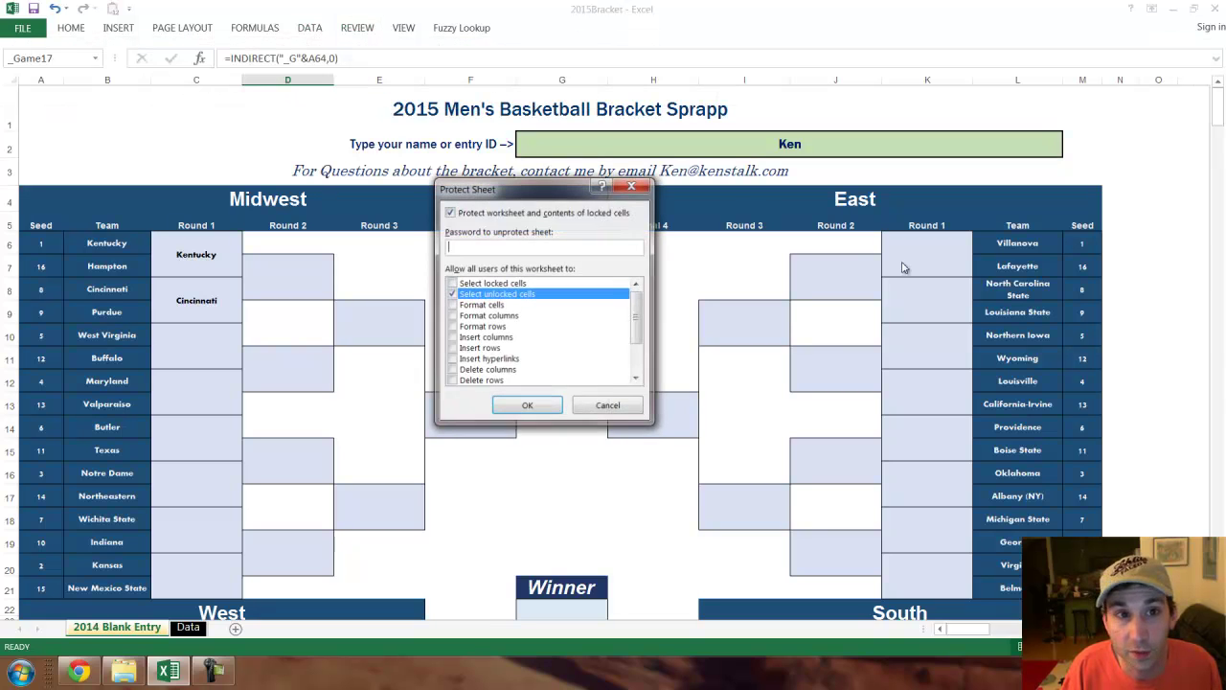
pyautogui.click(526, 407)
pyautogui.scroll(20, 651, 355)
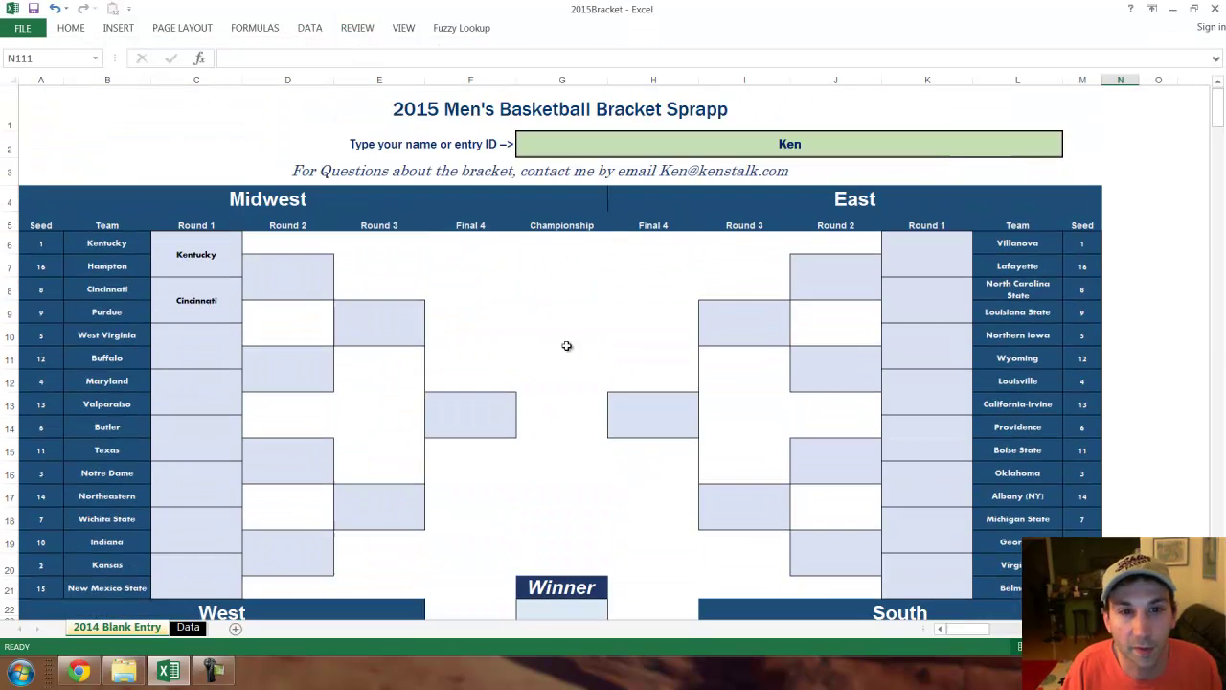
pyautogui.click(378, 330)
pyautogui.click(274, 303)
pyautogui.click(283, 276)
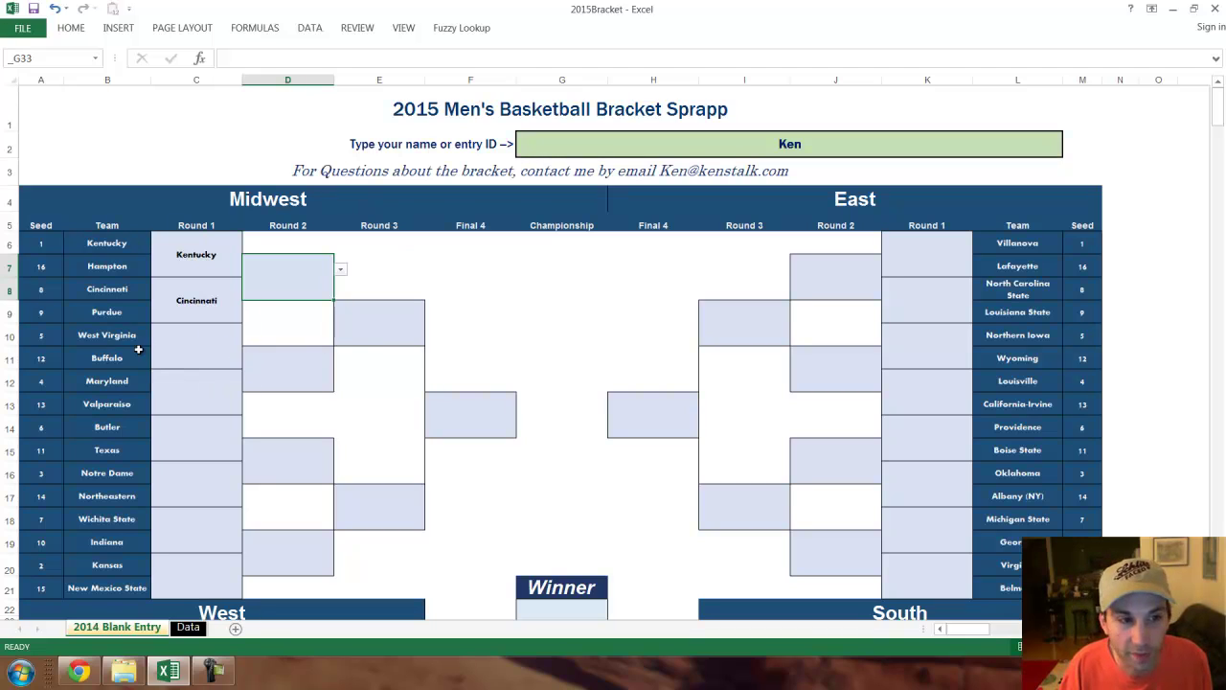
# Step: Choose Manhattan from B7's dropdown, replacing Hampton as Kentucky's 16-seed opponent
pyautogui.click(99, 274)
pyautogui.click(157, 269)
pyautogui.click(120, 278)
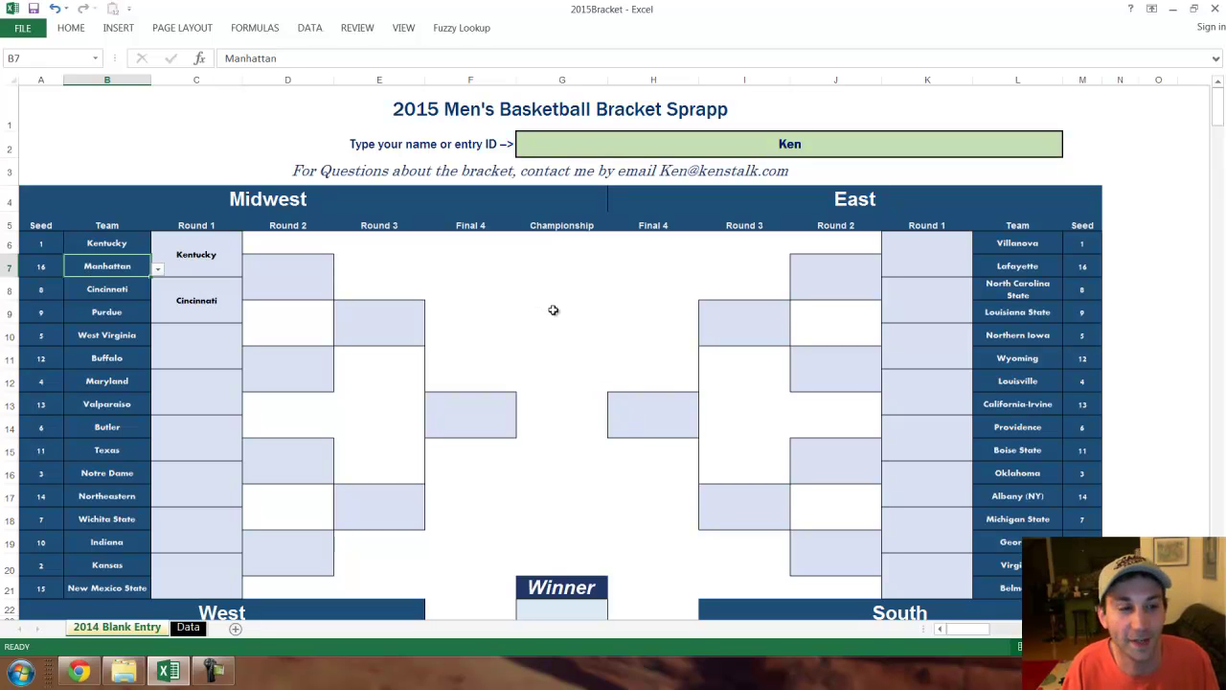
pyautogui.scroll(-7, 536, 335)
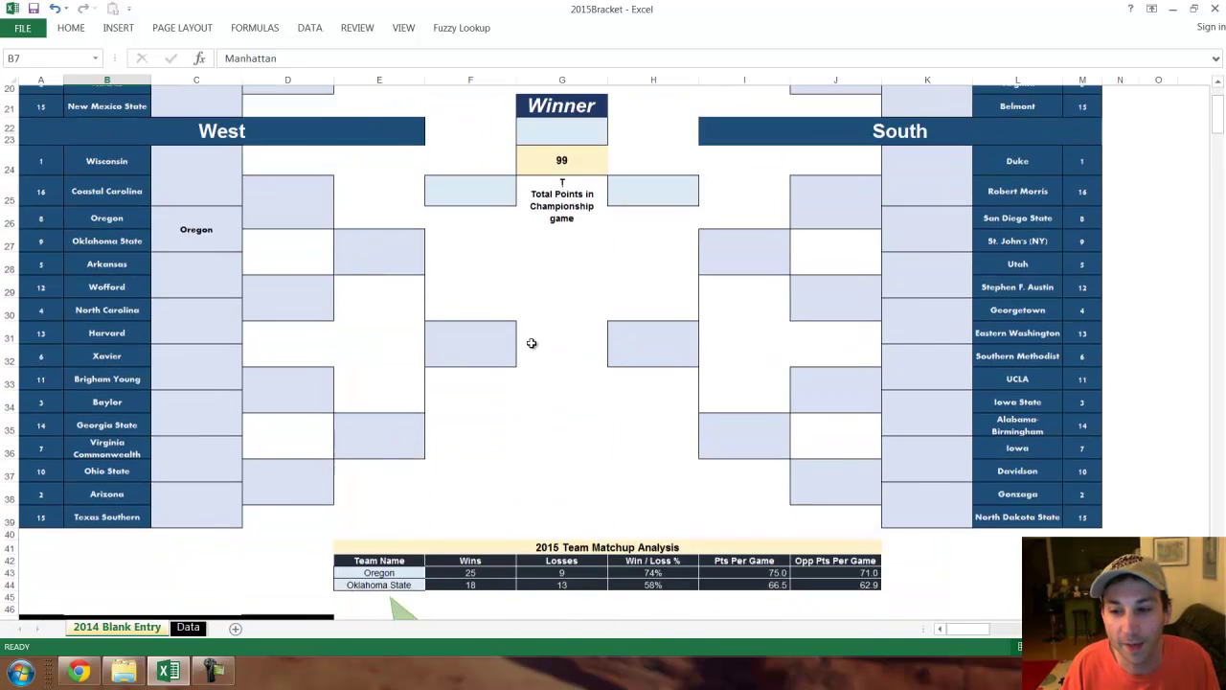
pyautogui.scroll(2, 532, 343)
pyautogui.scroll(5, 531, 343)
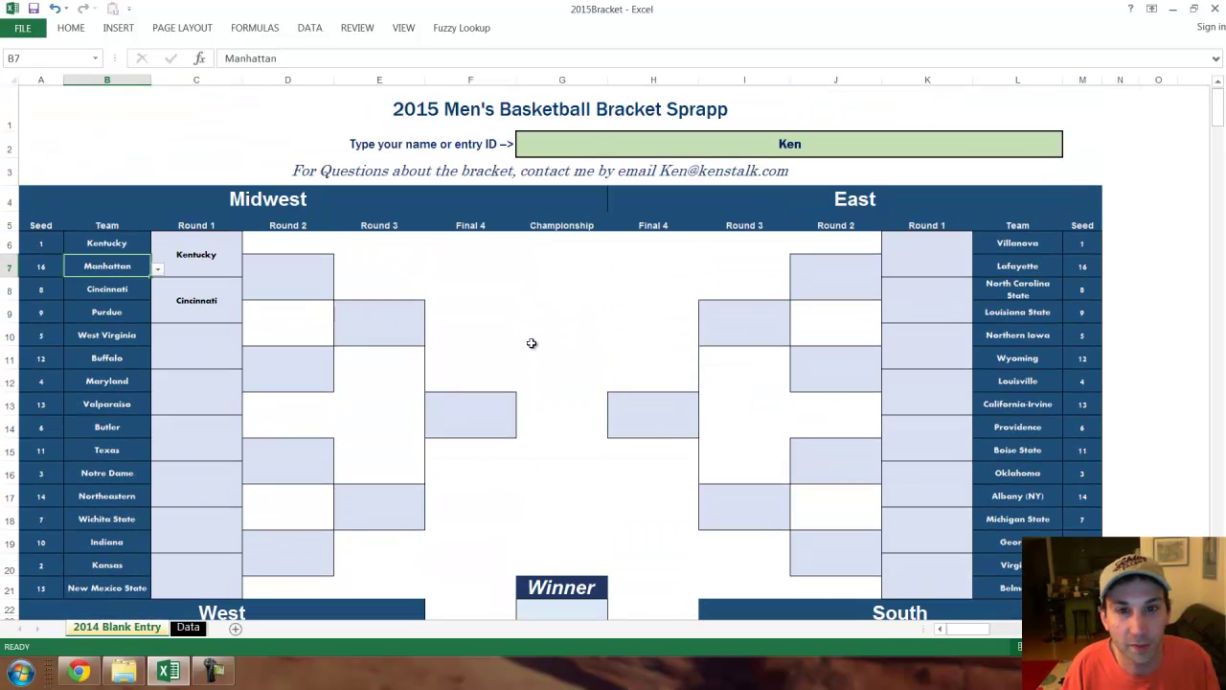